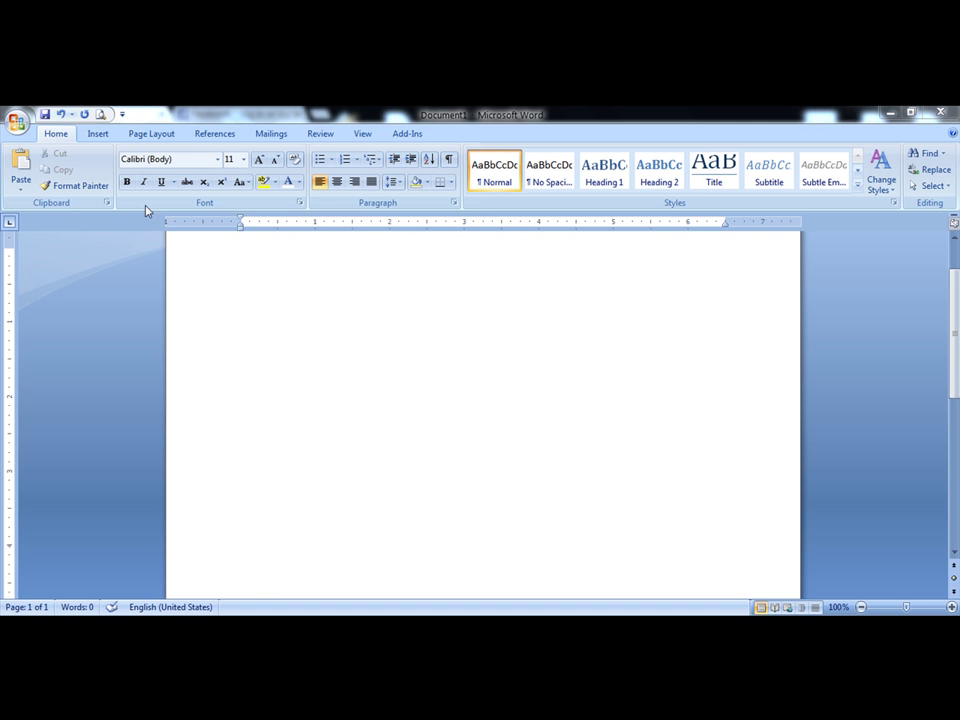
# Insert the Desert.jpg sample picture from the Sample Pictures folder onto the page.
pyautogui.click(98, 136)
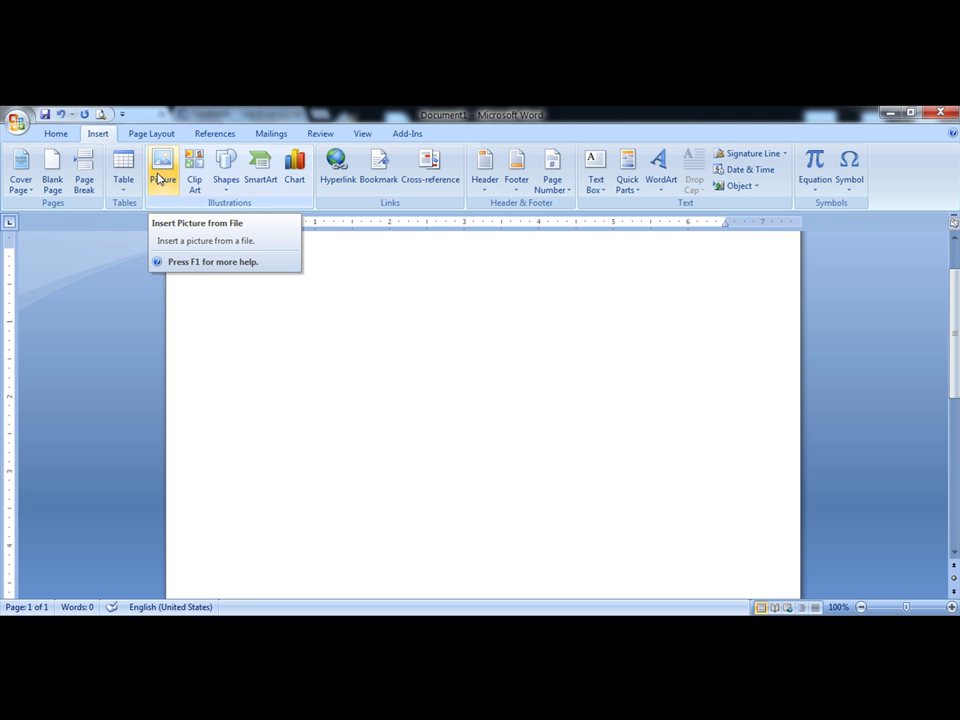
pyautogui.click(158, 178)
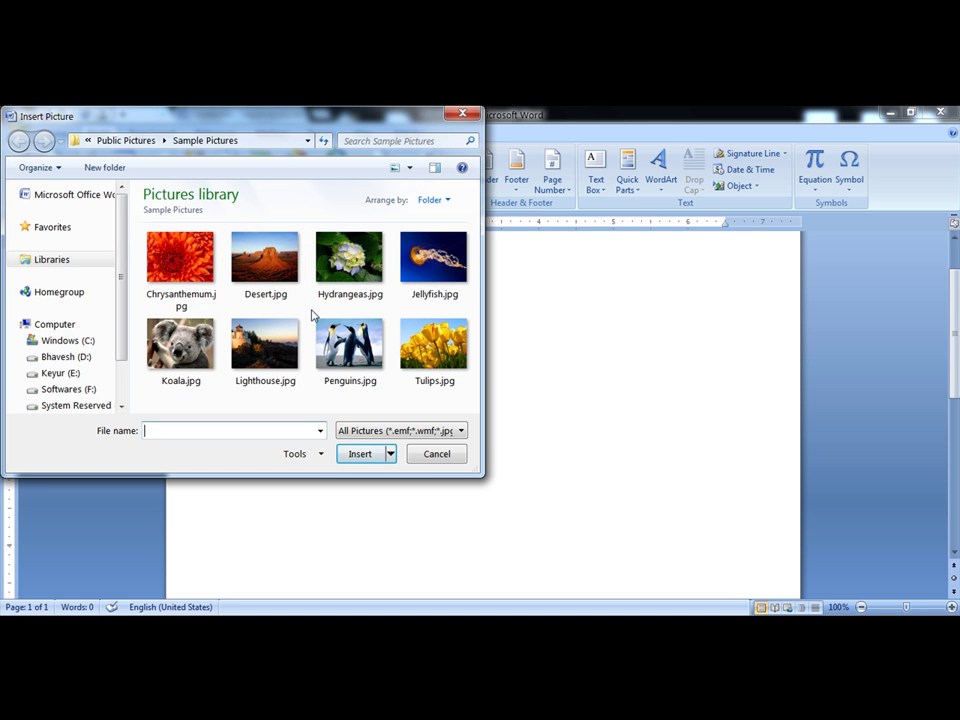
pyautogui.click(260, 280)
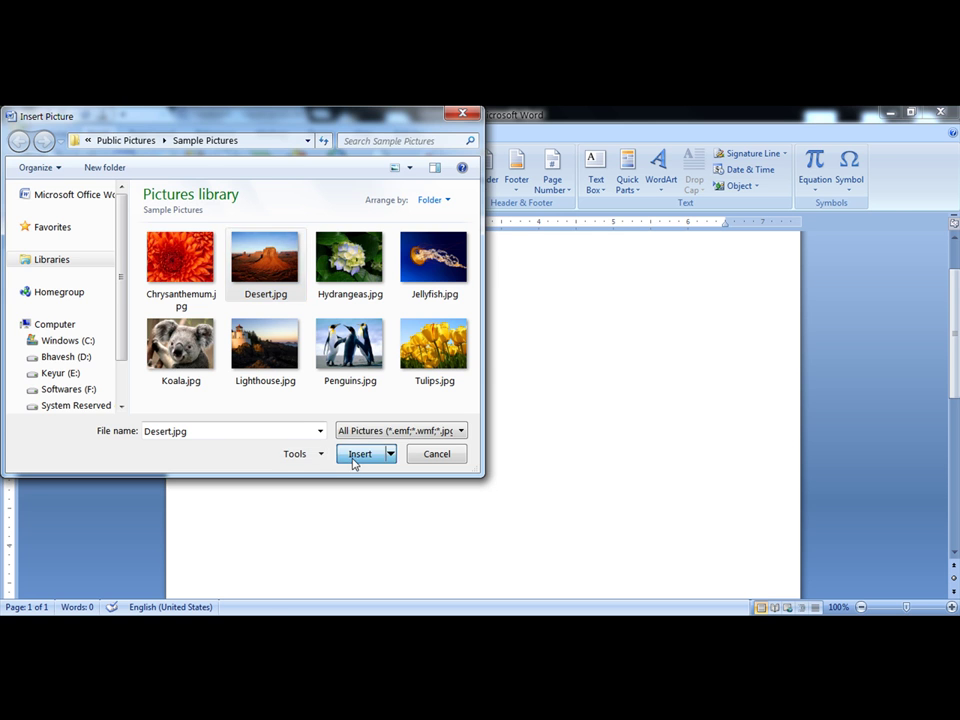
pyautogui.click(358, 454)
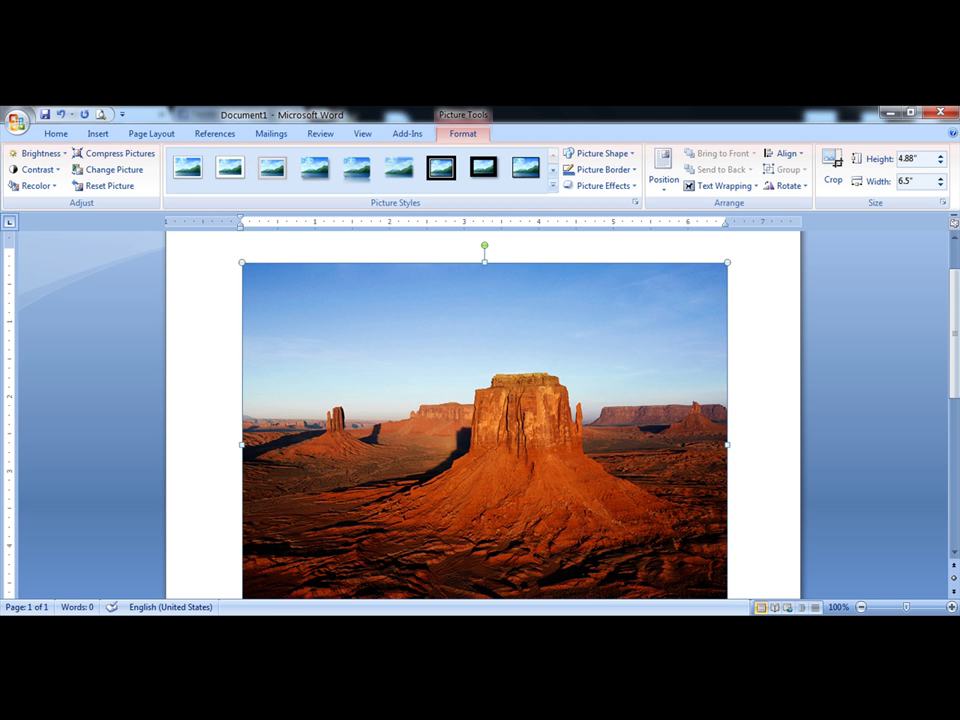
pyautogui.scroll(2, 472, 454)
pyautogui.scroll(-3, 472, 454)
pyautogui.scroll(2, 475, 454)
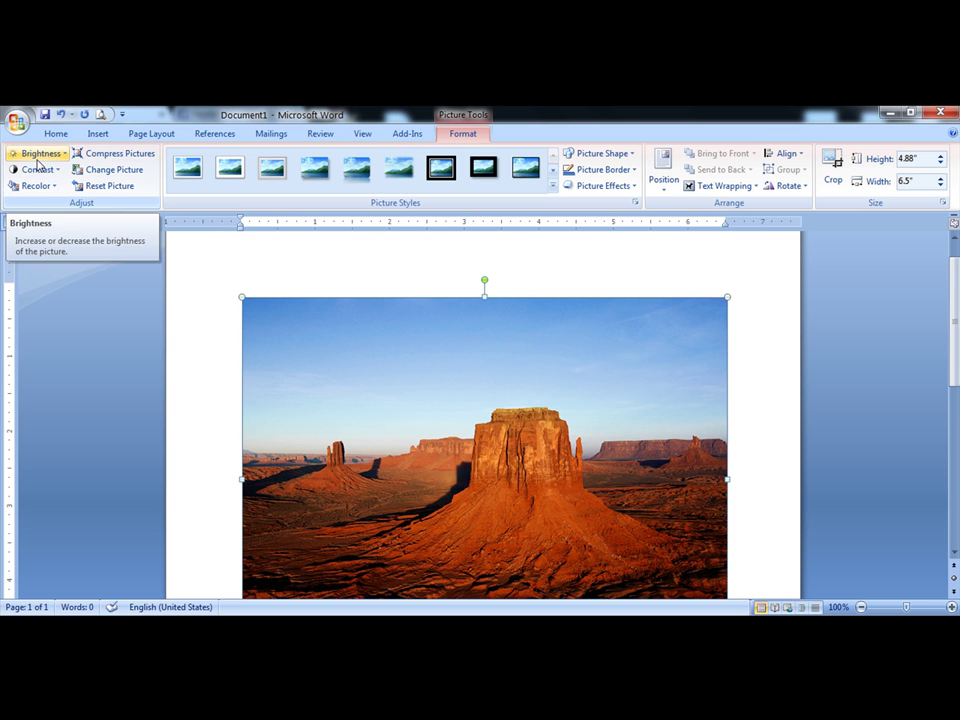
pyautogui.click(38, 154)
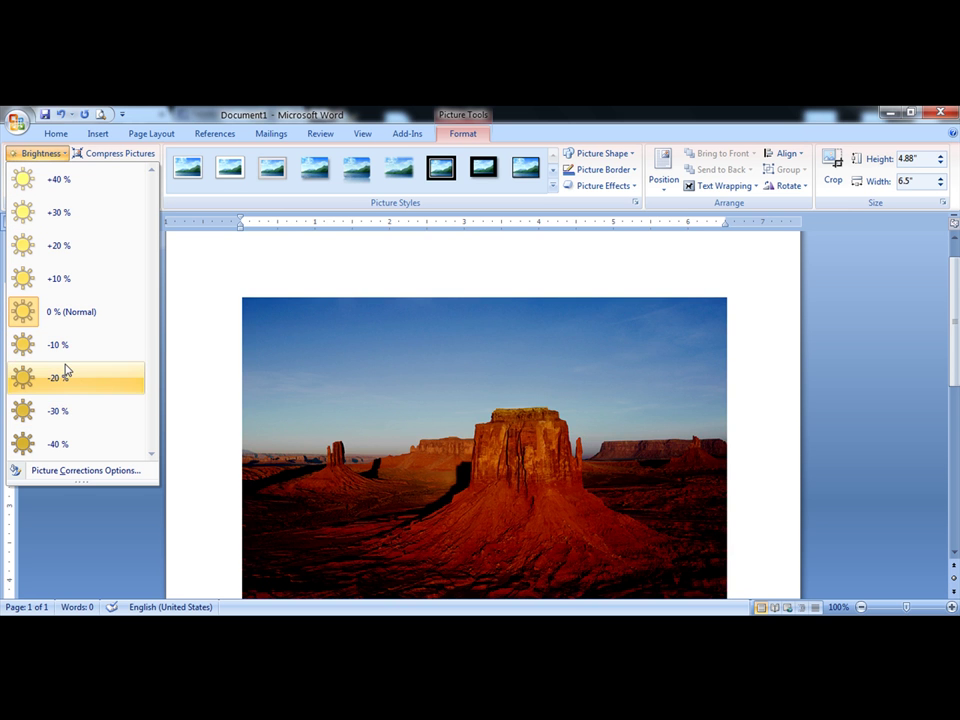
pyautogui.click(62, 311)
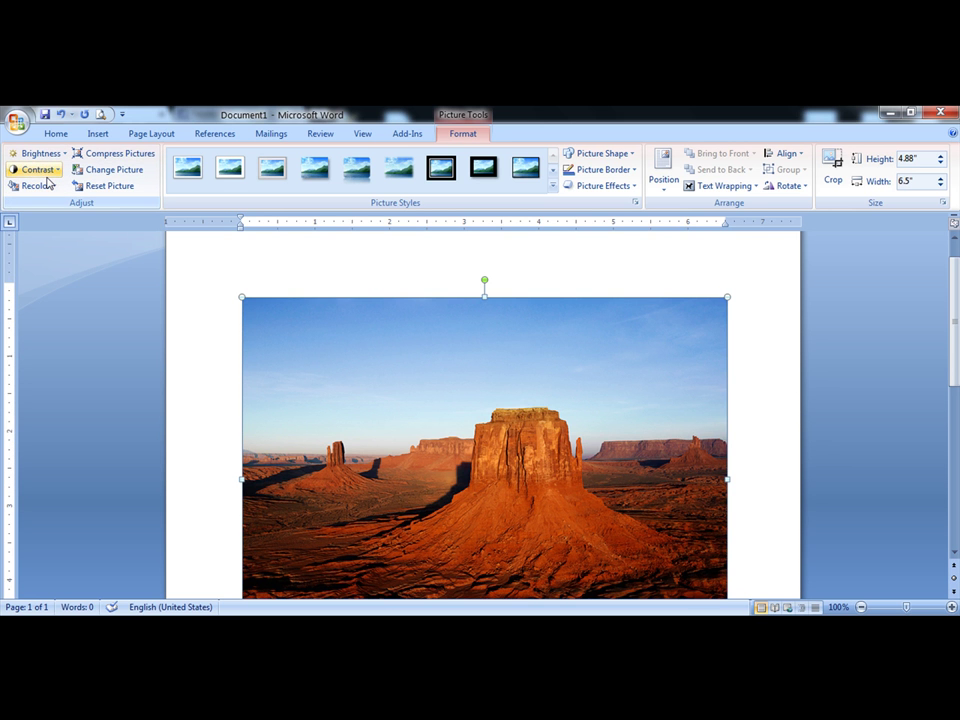
pyautogui.click(42, 171)
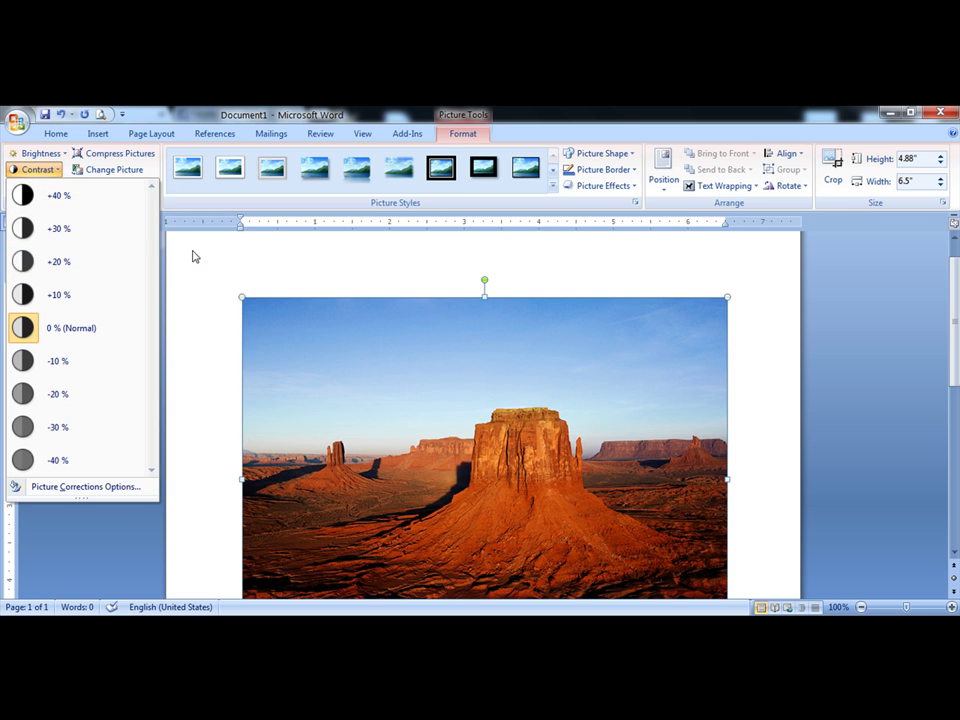
pyautogui.press('Escape')
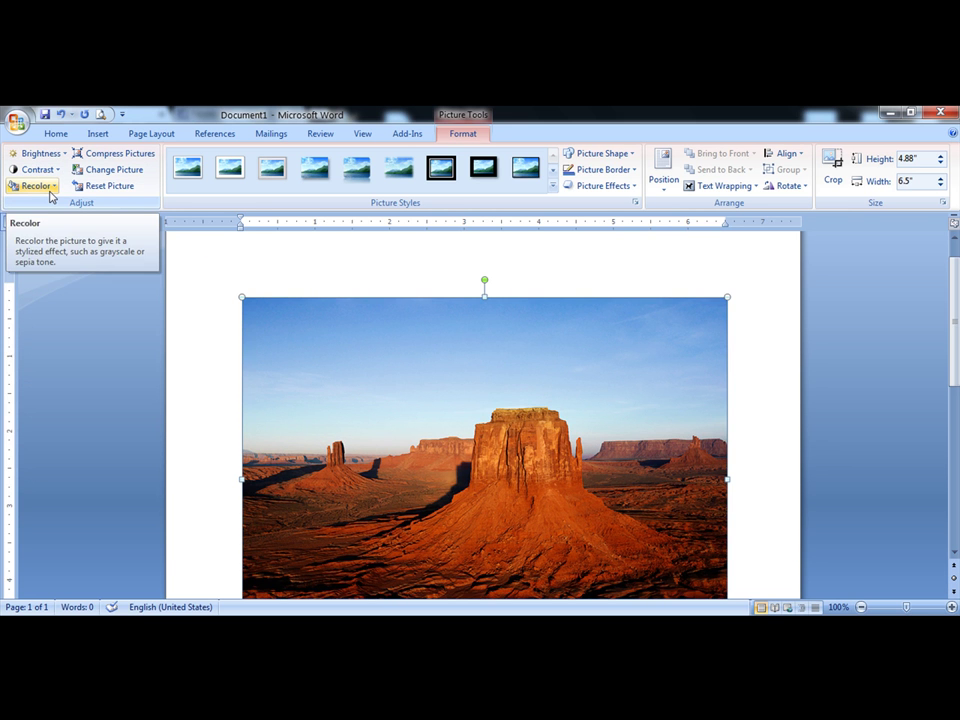
pyautogui.click(49, 192)
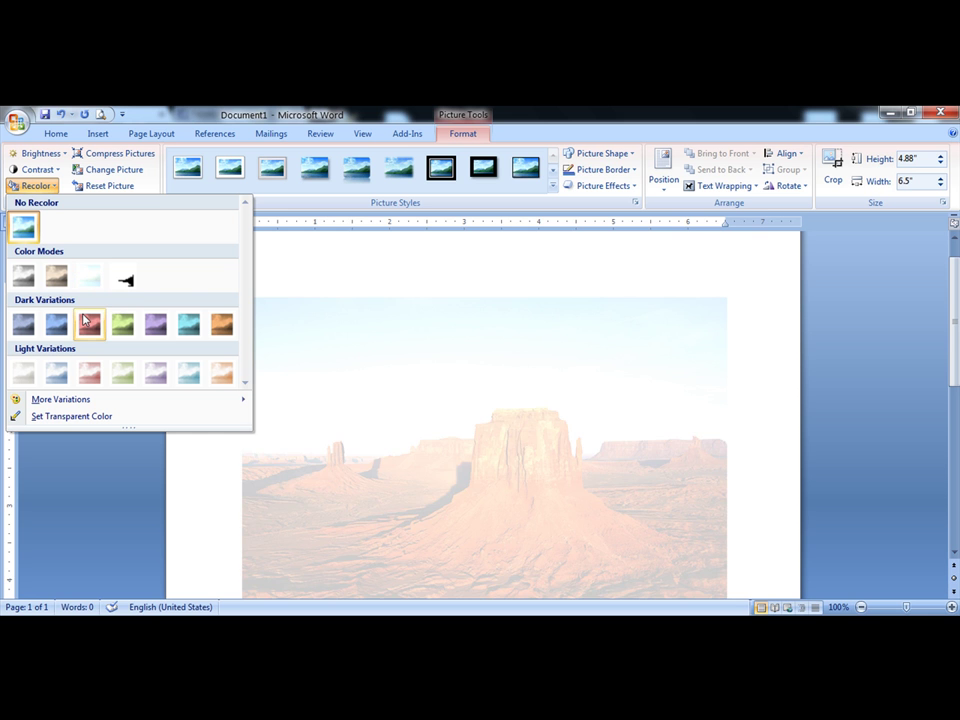
pyautogui.moveTo(60, 399)
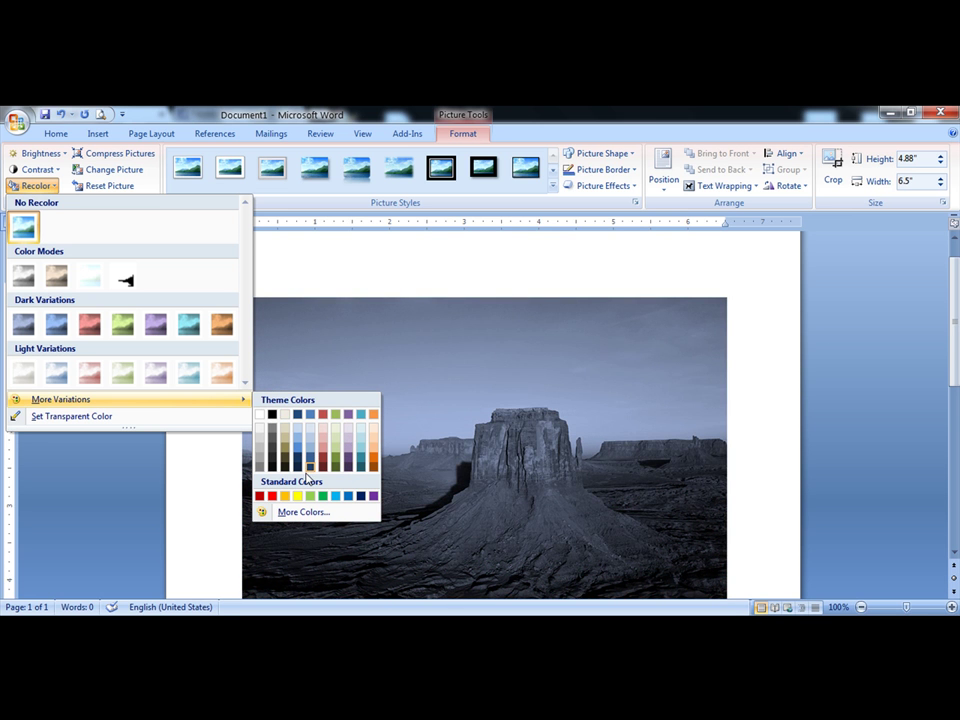
pyautogui.click(268, 233)
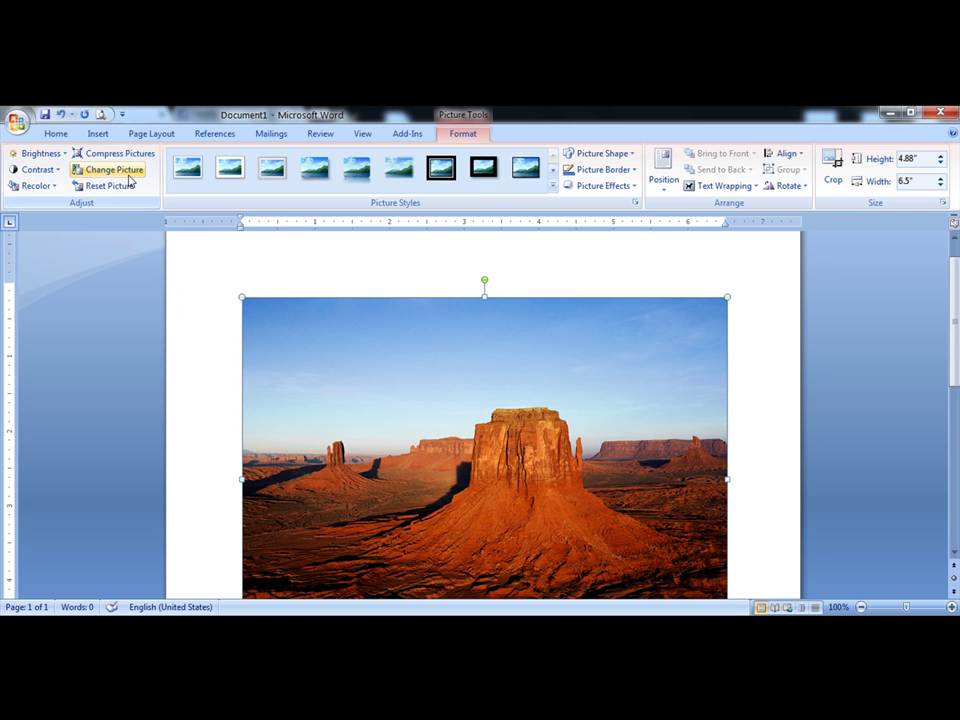
# Replace the desert photo with the Tulips.jpg sample picture.
pyautogui.click(114, 170)
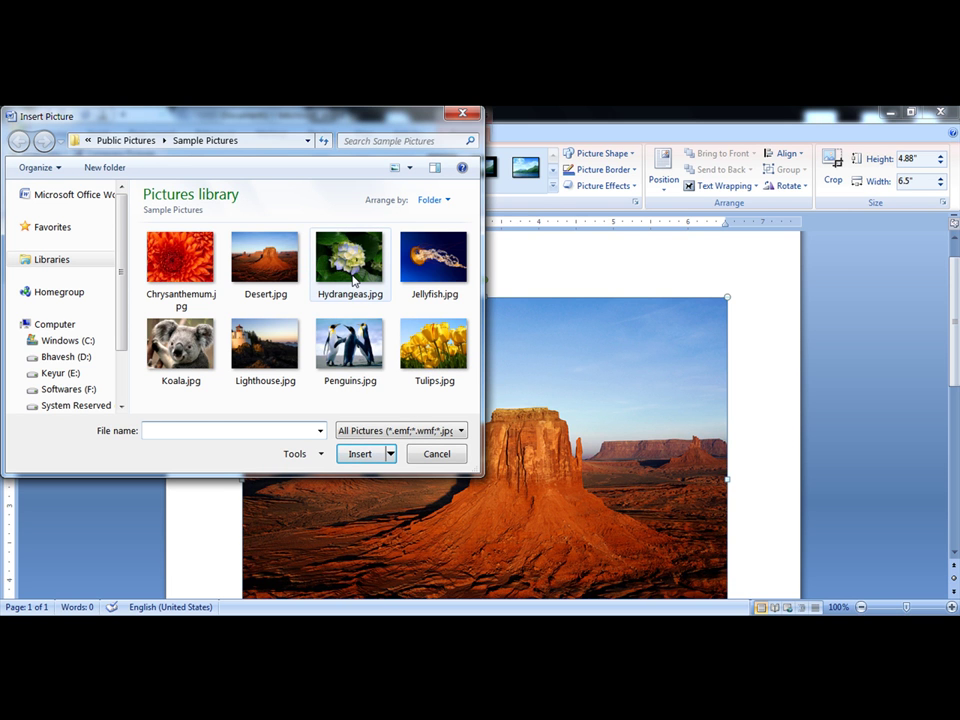
pyautogui.click(353, 282)
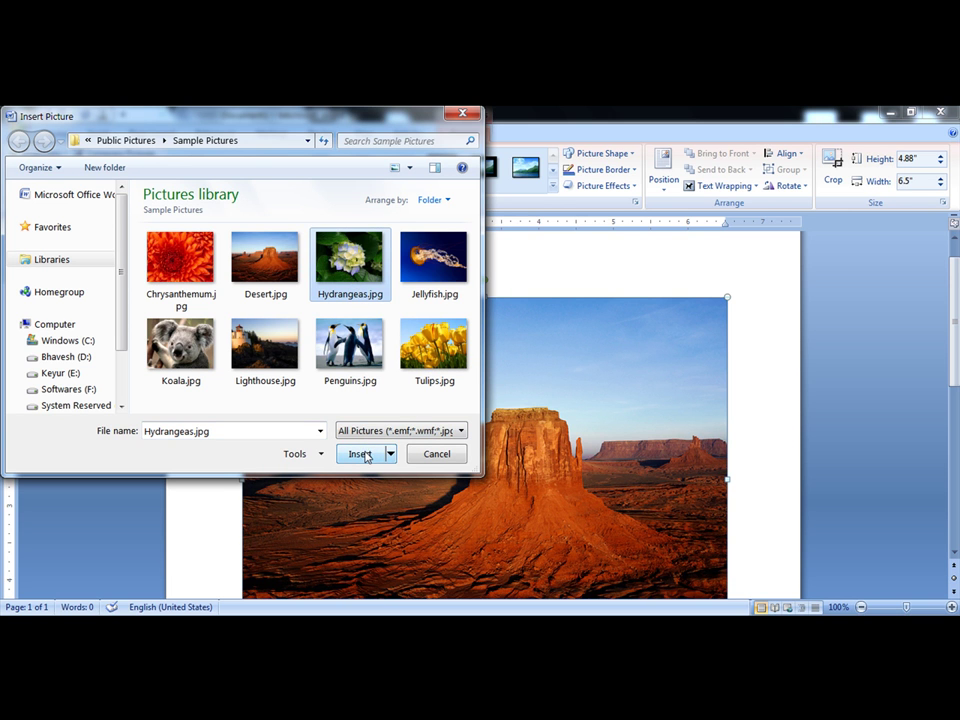
pyautogui.click(420, 346)
pyautogui.click(362, 455)
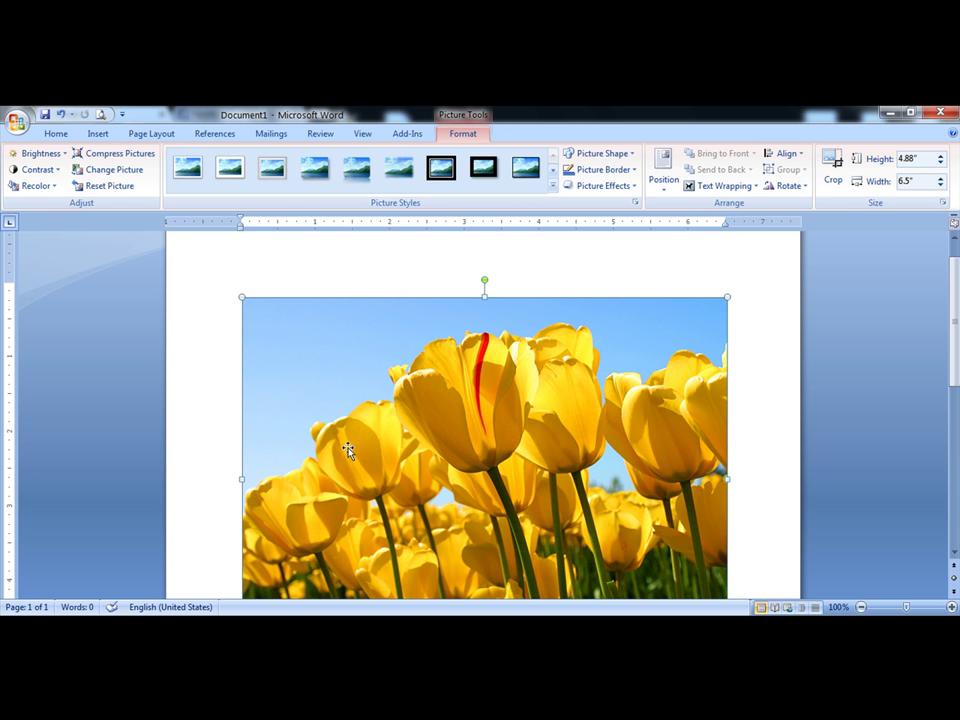
# Reset the tulip picture, then resize it to 3.83 by 5.11 inches.
pyautogui.click(117, 188)
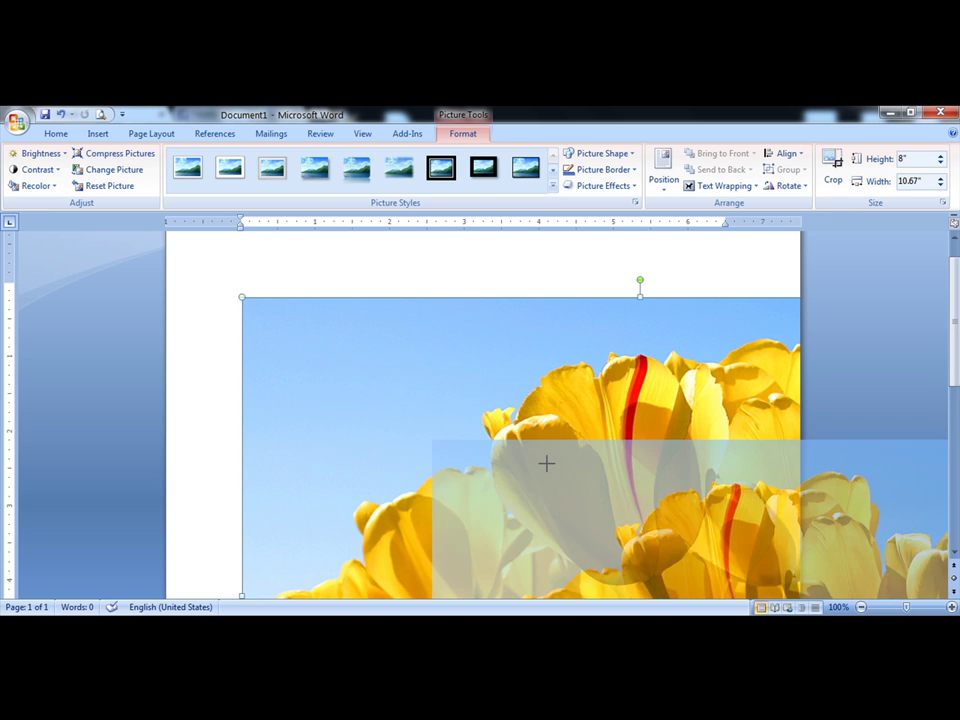
pyautogui.moveTo(240, 295); pyautogui.dragTo(608, 484)
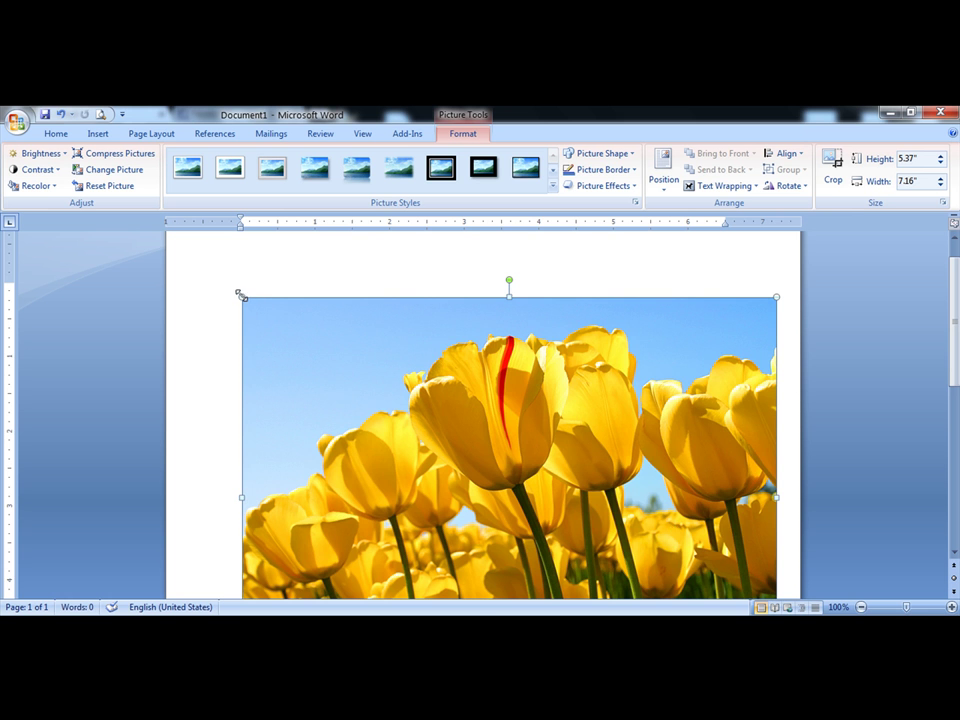
pyautogui.moveTo(240, 295); pyautogui.dragTo(398, 410)
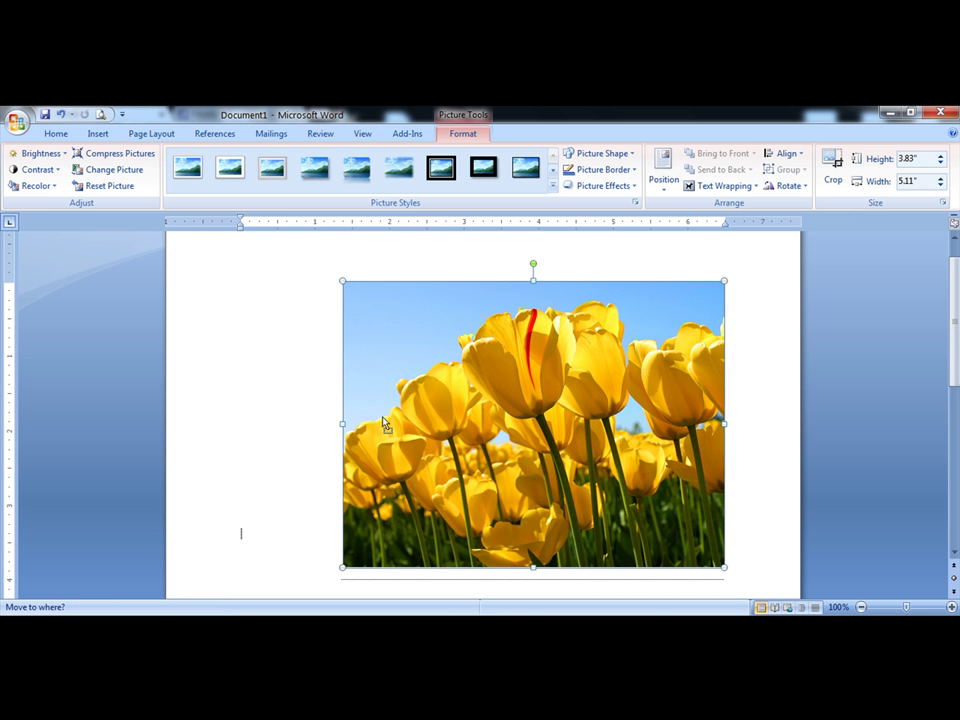
# Compress the tulip picture and enlarge it to 4.78 by 6.38 inches.
pyautogui.click(99, 158)
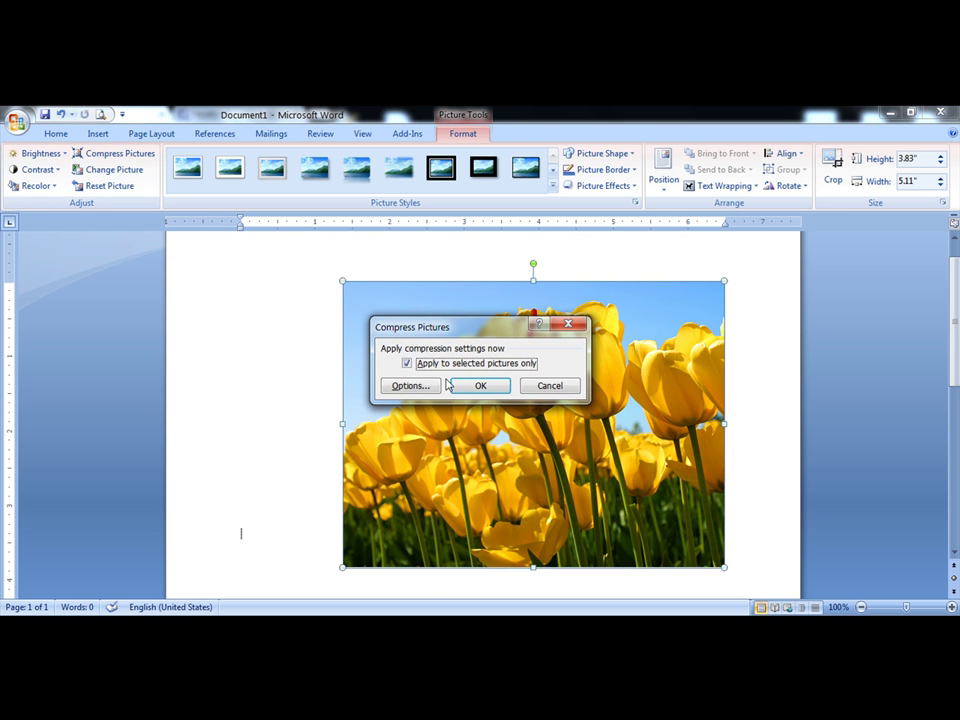
pyautogui.click(479, 389)
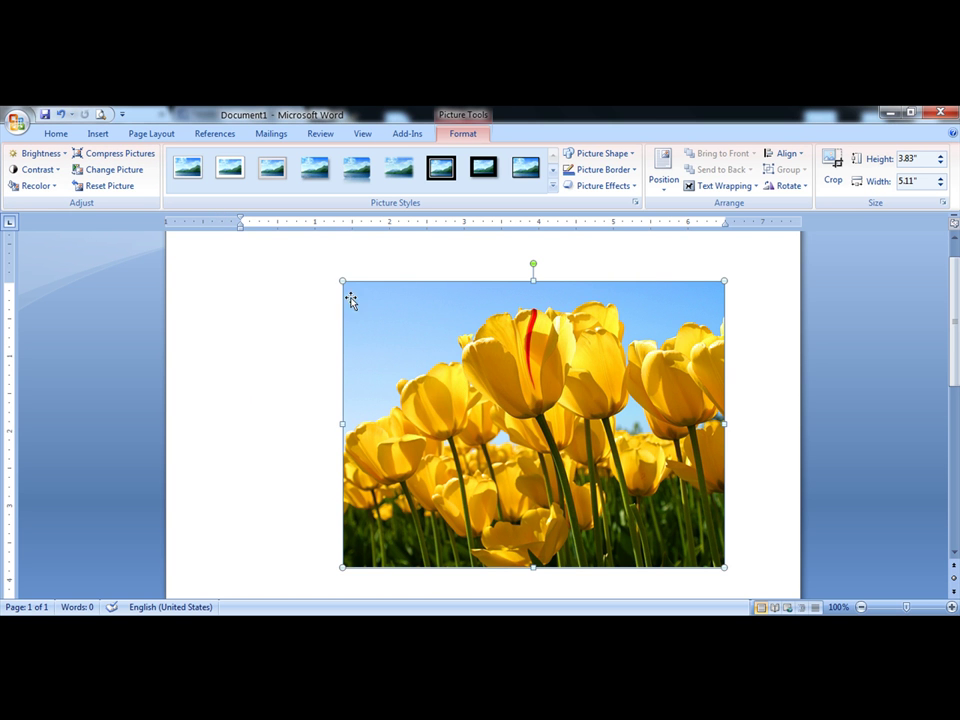
pyautogui.moveTo(330, 272); pyautogui.dragTo(266, 253)
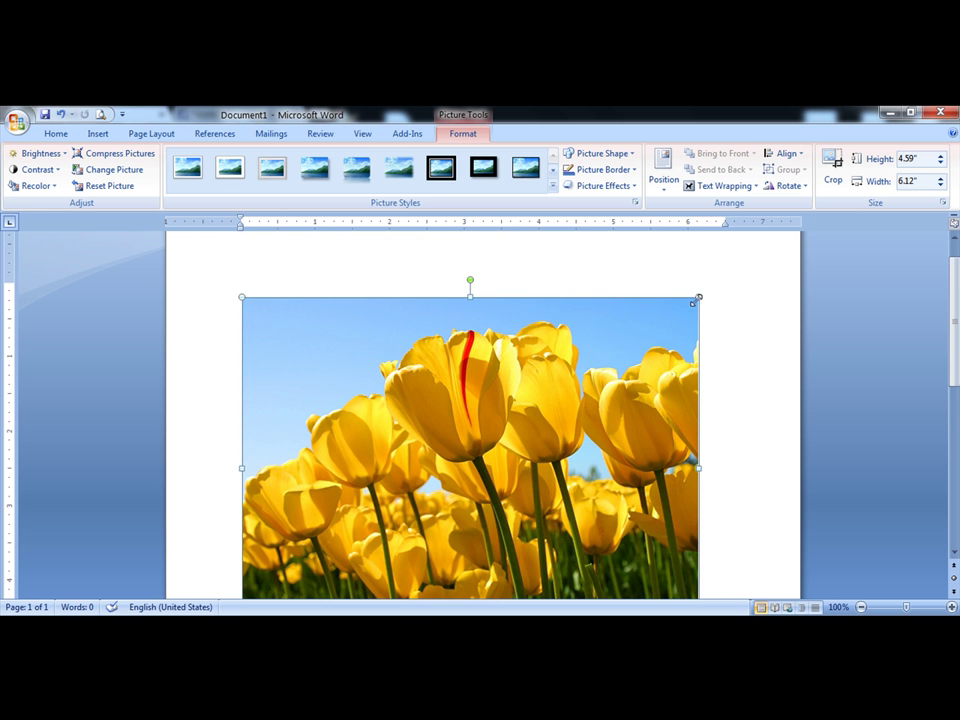
pyautogui.moveTo(698, 297); pyautogui.dragTo(716, 282)
pyautogui.scroll(-2, 490, 368)
pyautogui.scroll(2, 488, 368)
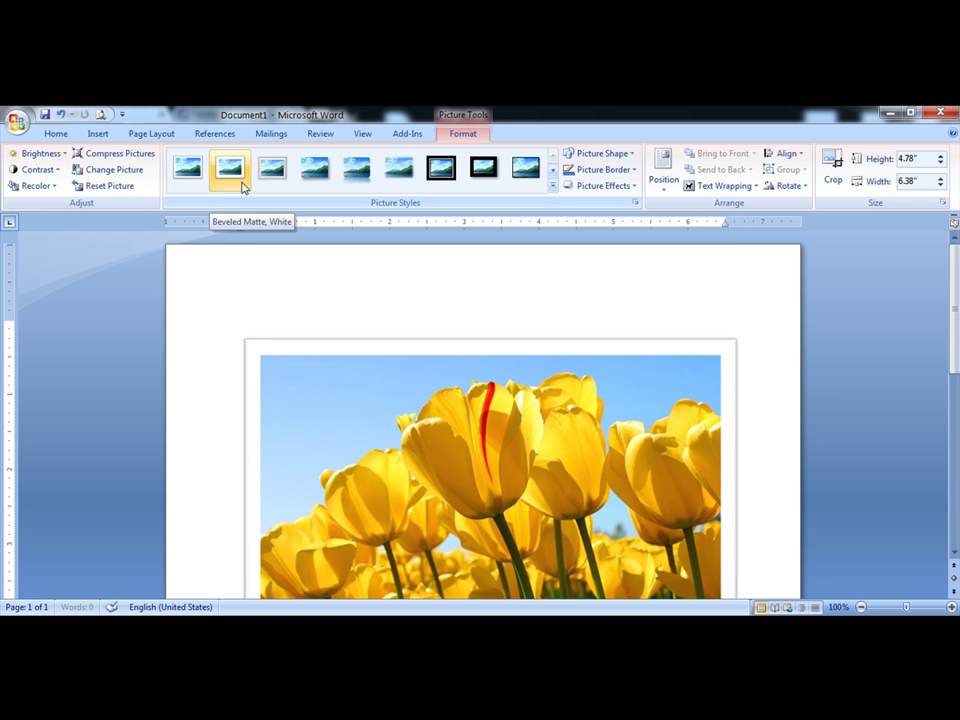
# Apply the white snipped-corner frame picture style to the tulip photo.
pyautogui.click(553, 185)
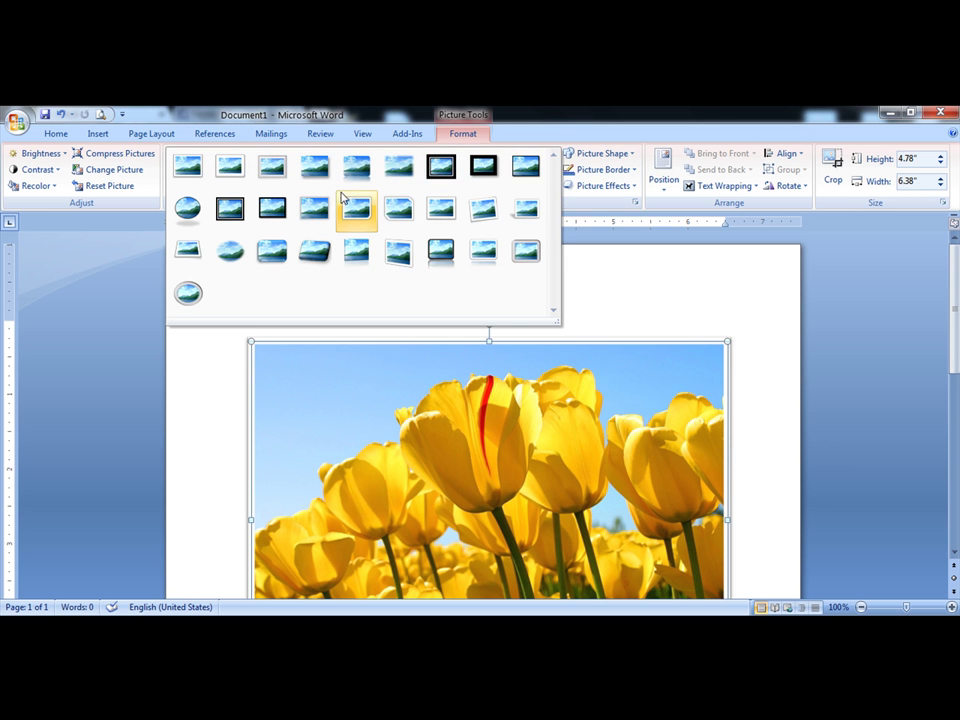
pyautogui.click(619, 236)
pyautogui.click(552, 186)
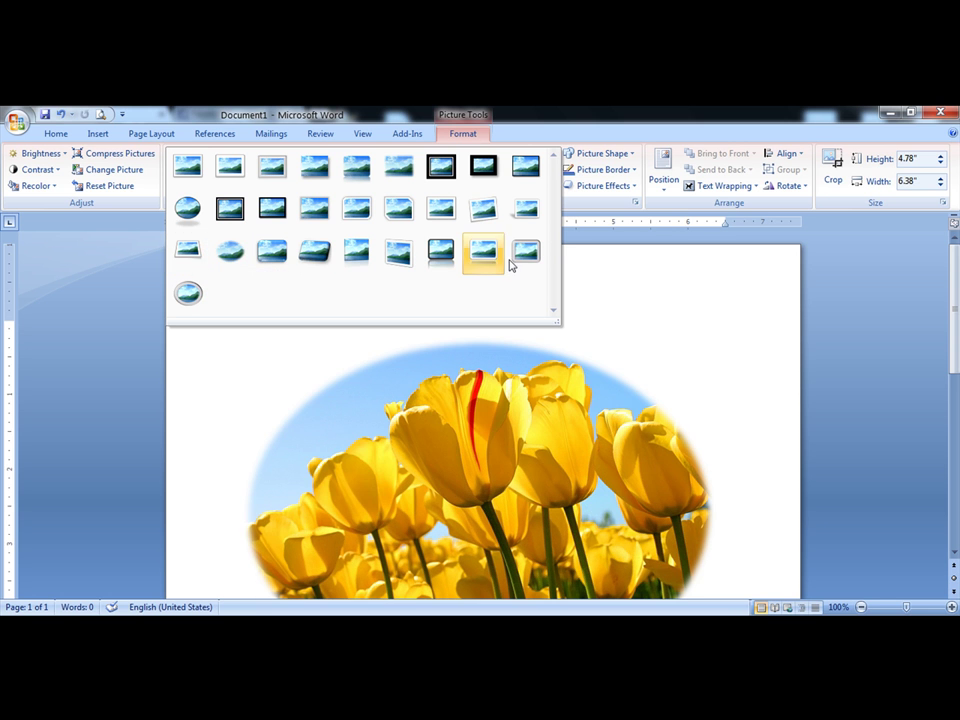
pyautogui.click(398, 208)
# Shrink the framed photo to 2.91 by 3.88 inches.
pyautogui.scroll(-1, 345, 343)
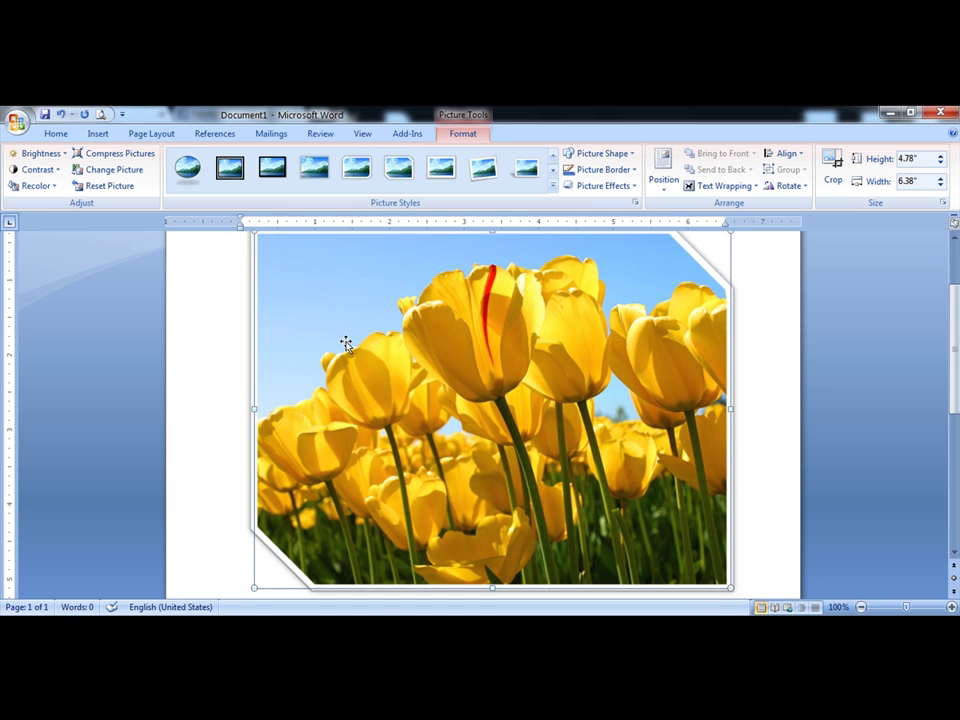
pyautogui.scroll(-1, 345, 340)
pyautogui.scroll(-2, 375, 340)
pyautogui.scroll(2, 363, 358)
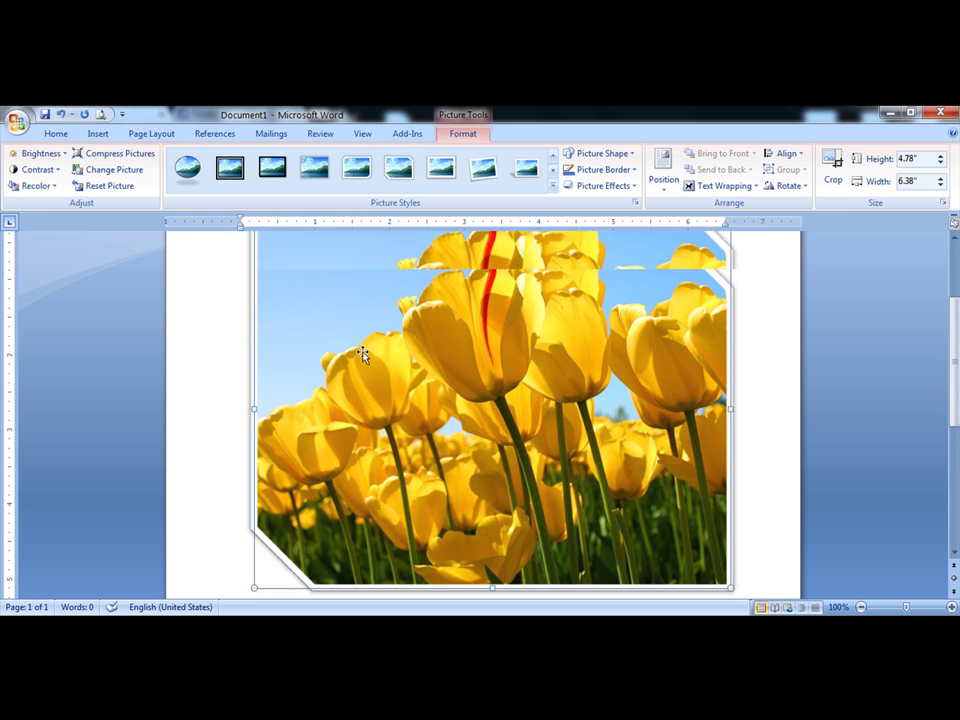
pyautogui.scroll(1, 363, 352)
pyautogui.moveTo(253, 268); pyautogui.dragTo(620, 470)
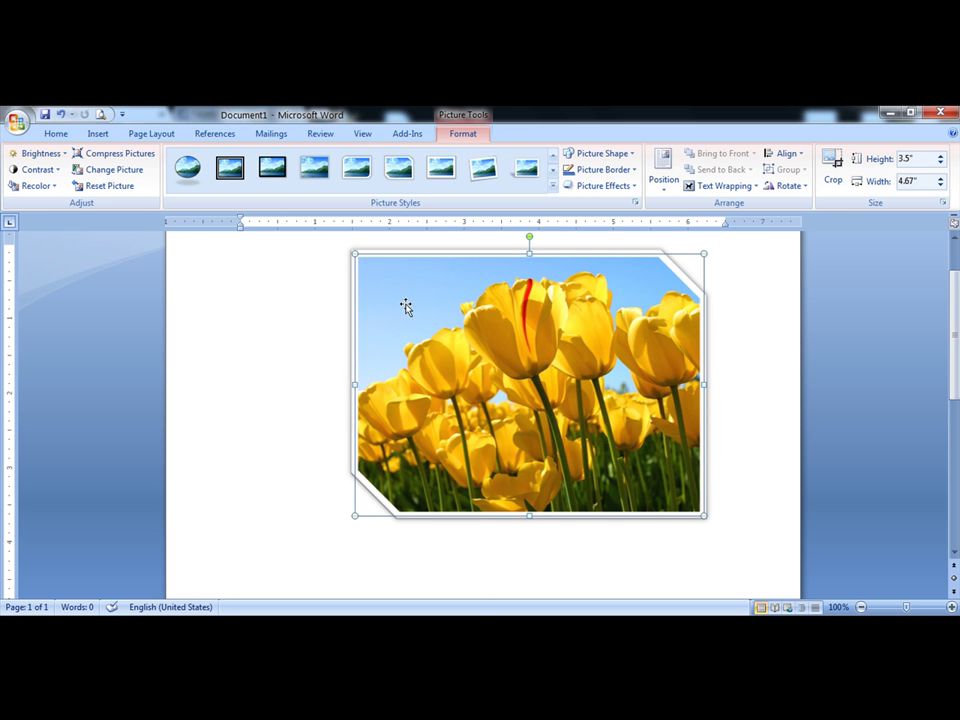
pyautogui.moveTo(352, 252); pyautogui.dragTo(409, 302)
pyautogui.moveTo(355, 255); pyautogui.dragTo(414, 299)
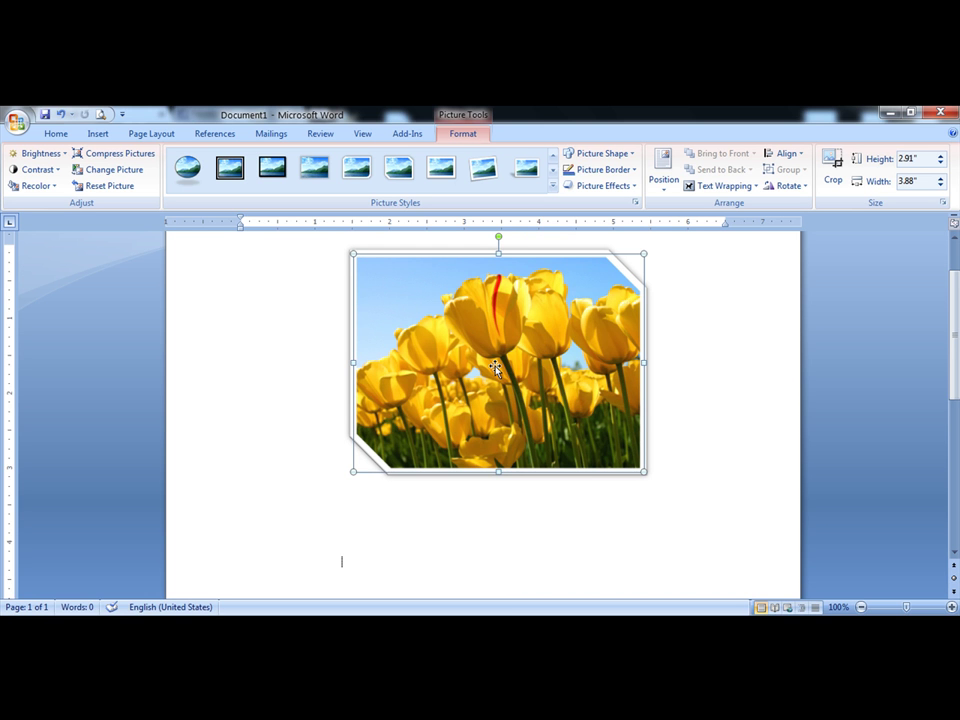
# Reshape the tulip photo into a hexagon after briefly trying a right triangle.
pyautogui.click(597, 155)
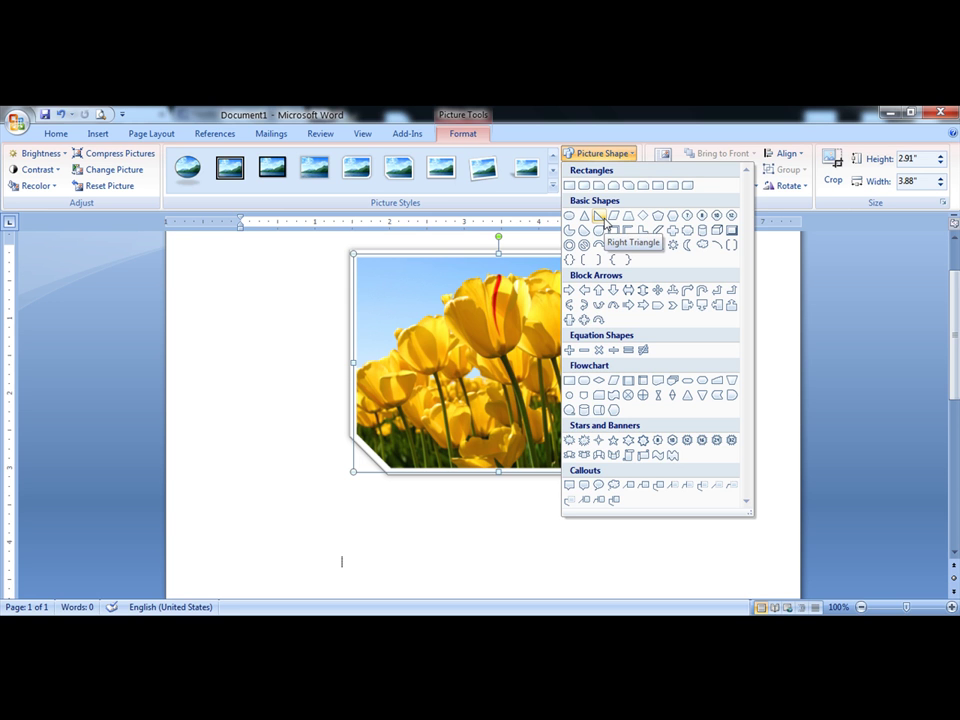
pyautogui.click(604, 221)
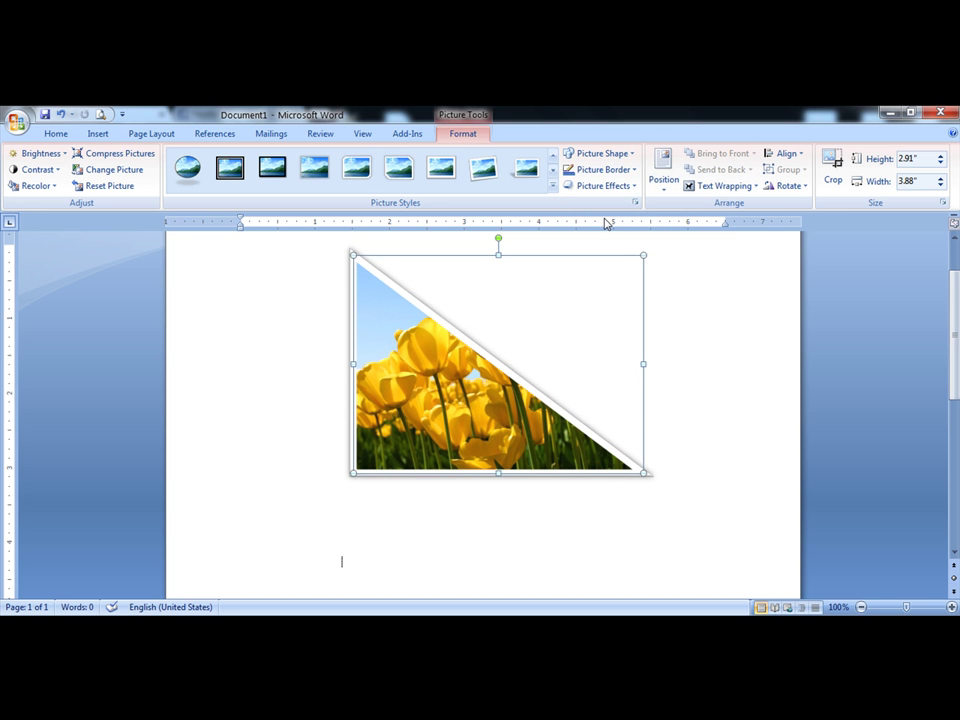
pyautogui.click(585, 154)
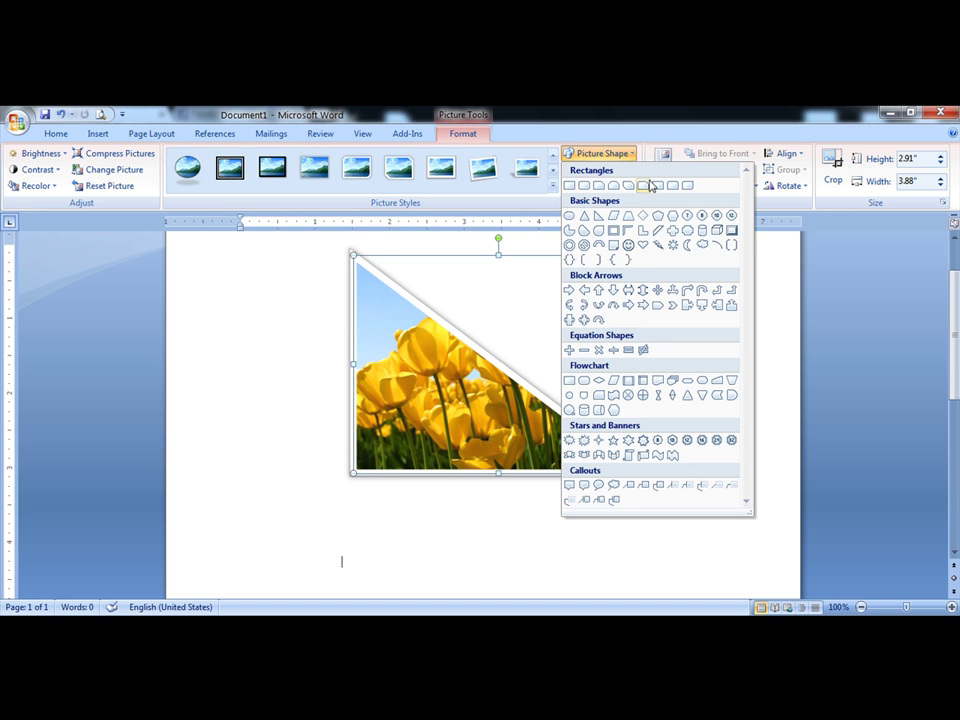
pyautogui.click(673, 215)
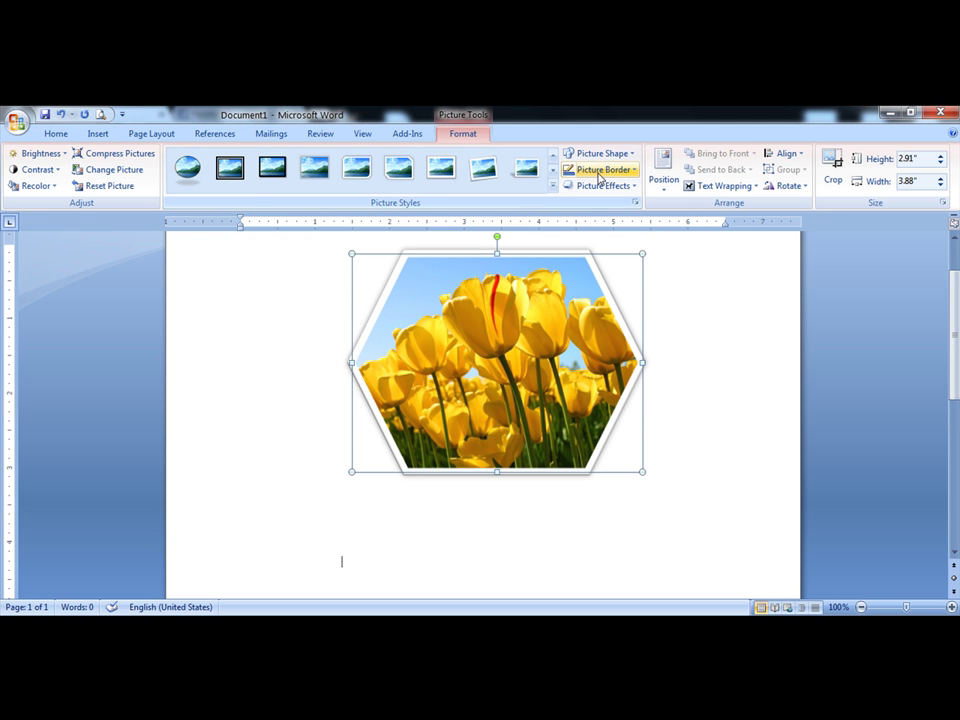
# Give the hexagon a gold-orange border after trying dark blue, orange and yellow.
pyautogui.click(603, 170)
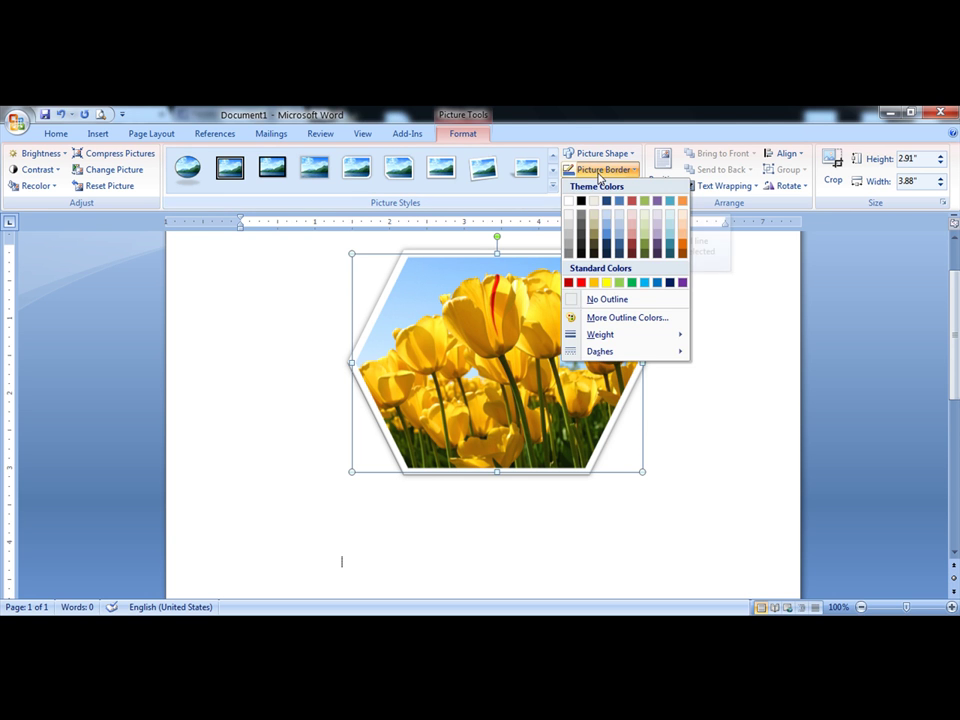
pyautogui.click(619, 253)
pyautogui.click(602, 172)
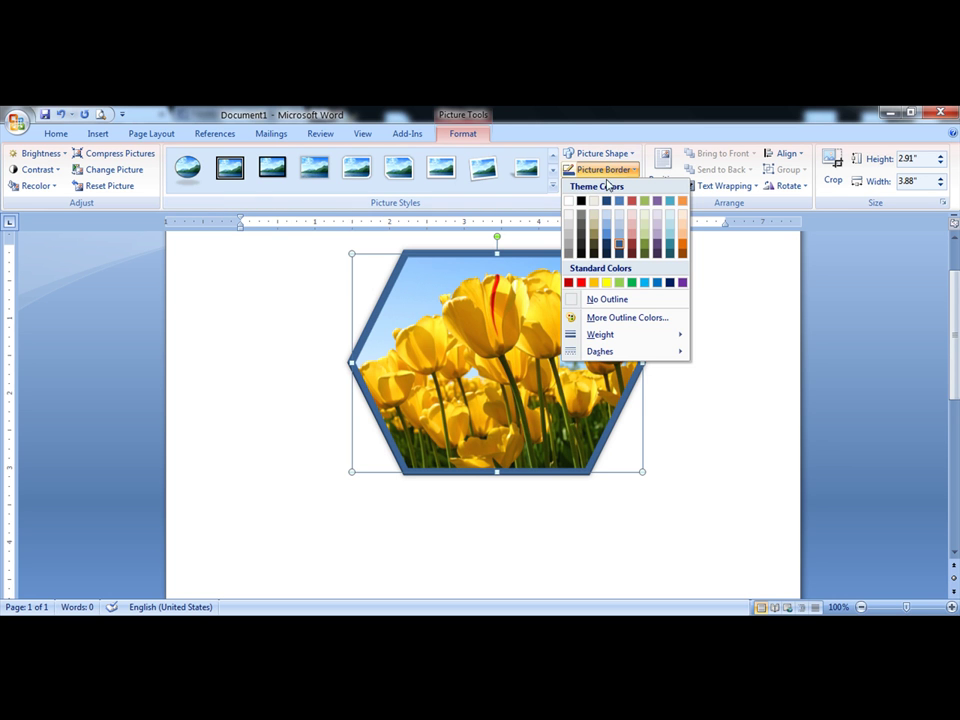
pyautogui.click(680, 212)
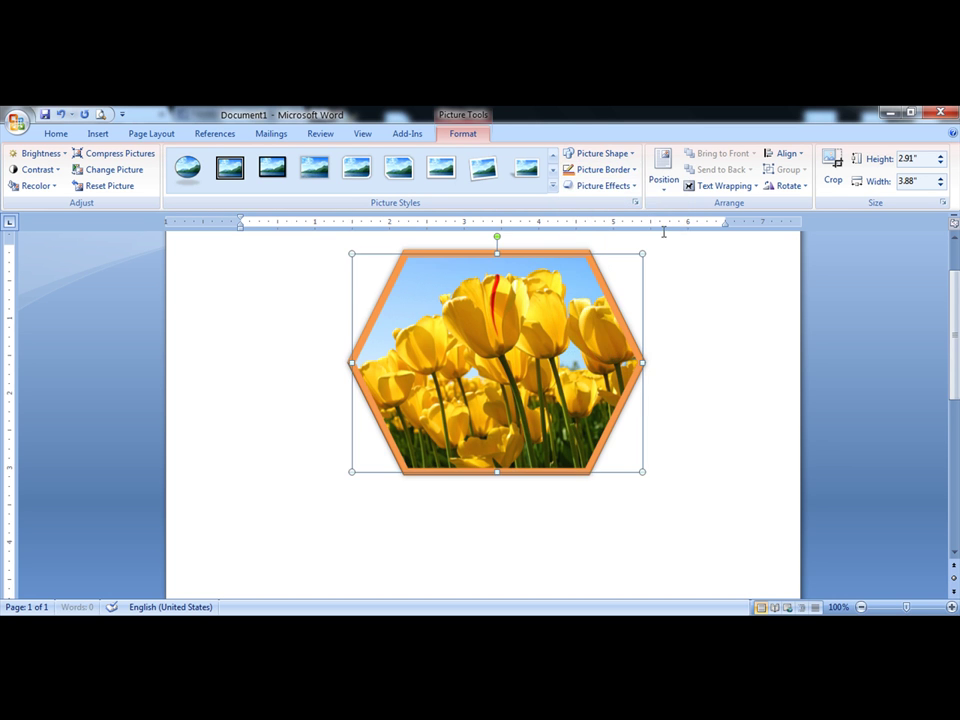
pyautogui.click(618, 172)
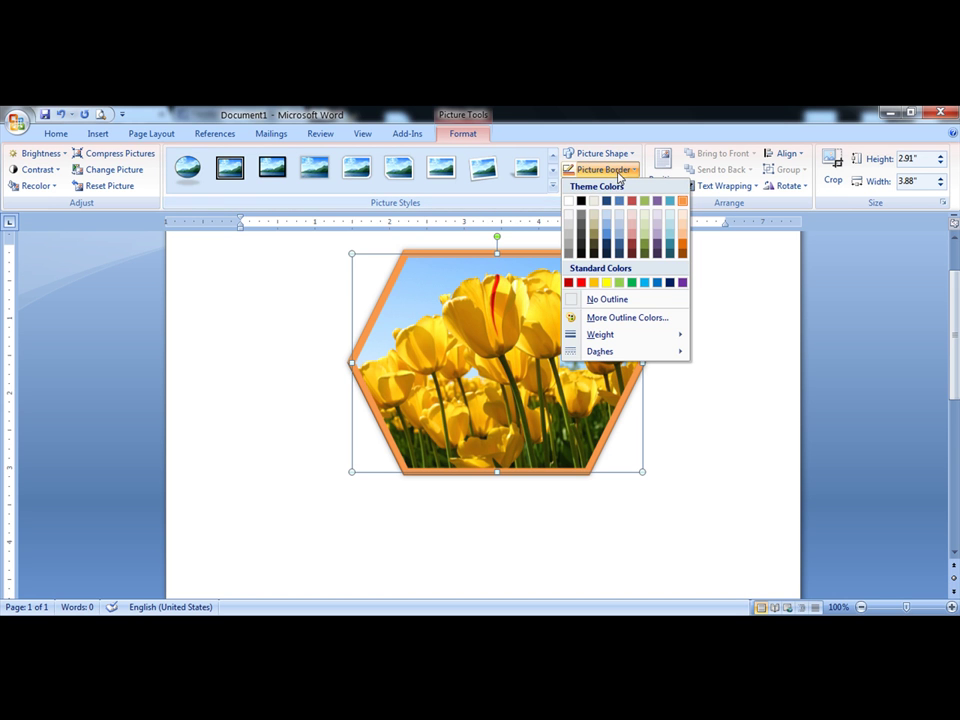
pyautogui.click(607, 282)
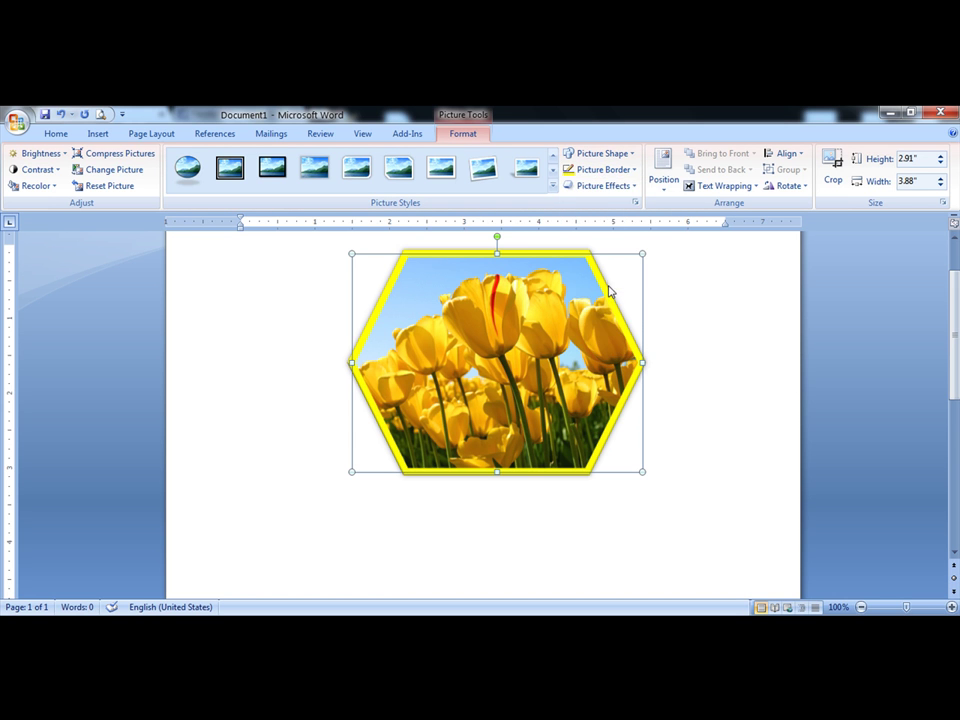
pyautogui.click(601, 170)
pyautogui.click(595, 283)
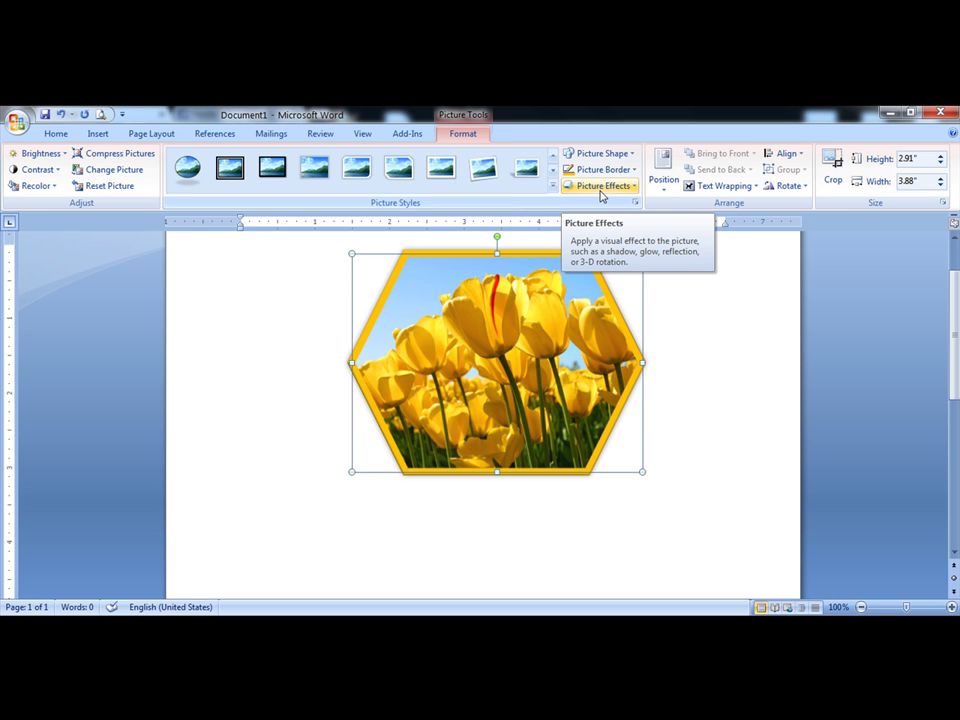
# Add a purple glow around the hexagon tulip photo.
pyautogui.click(602, 189)
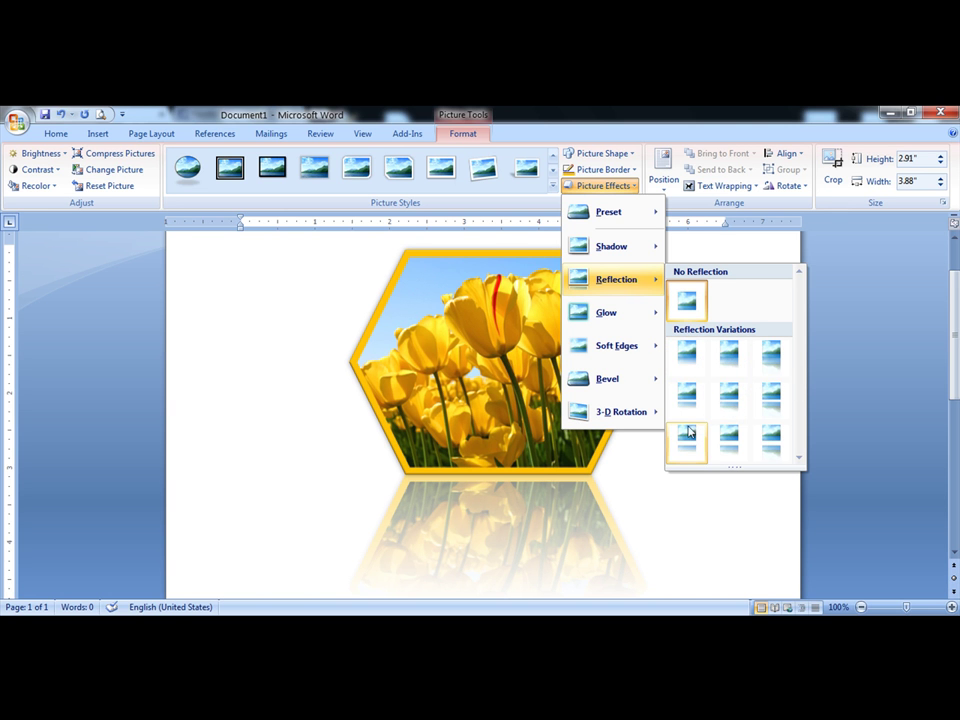
pyautogui.moveTo(611, 312)
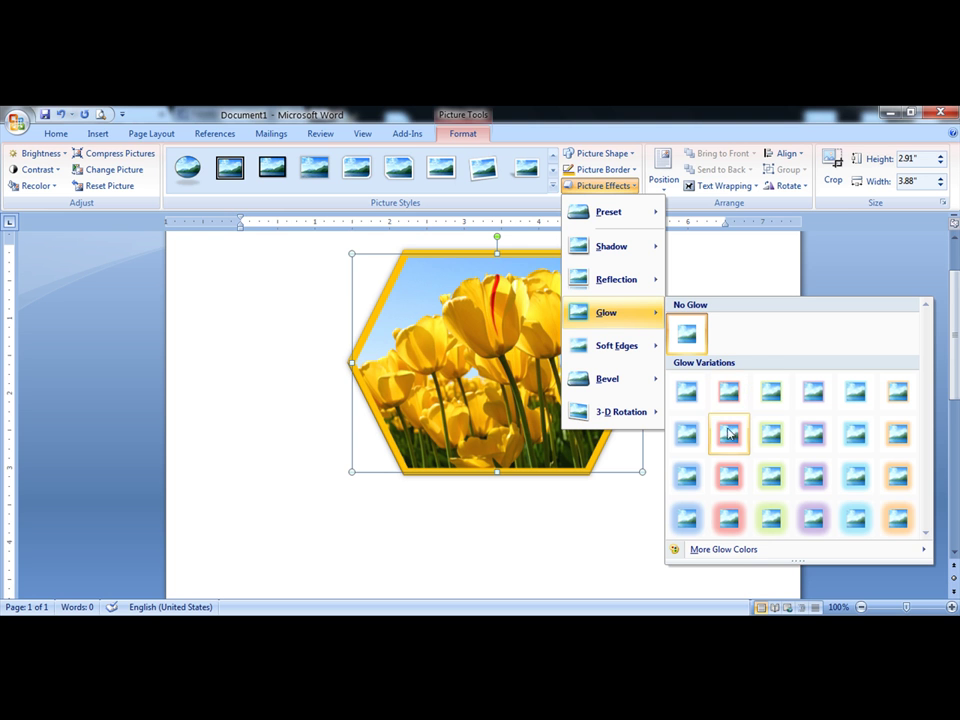
pyautogui.click(812, 433)
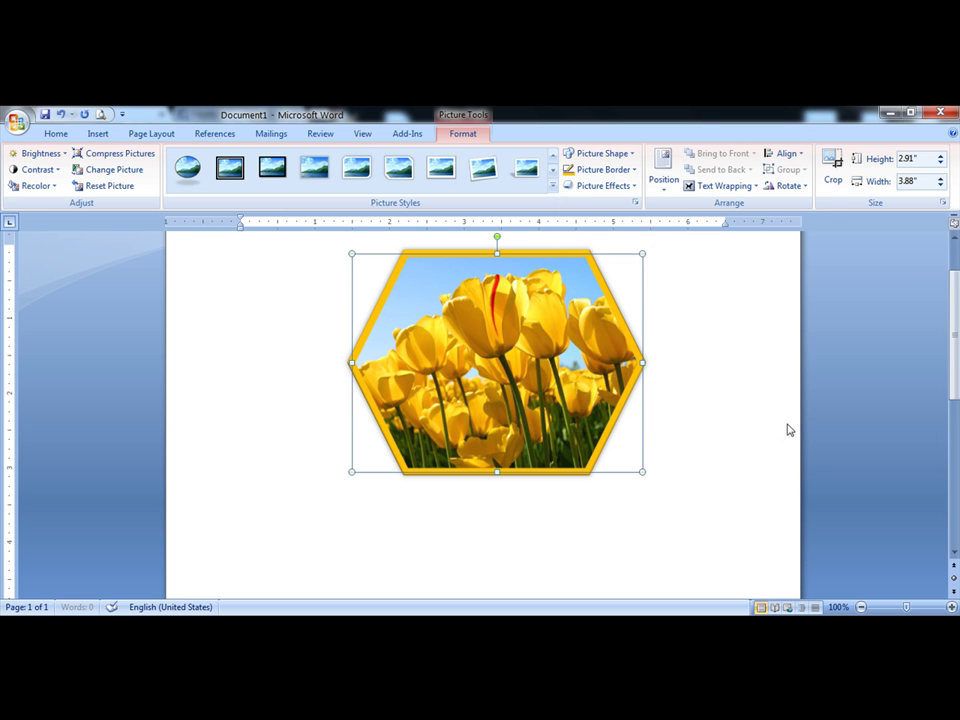
pyautogui.click(595, 170)
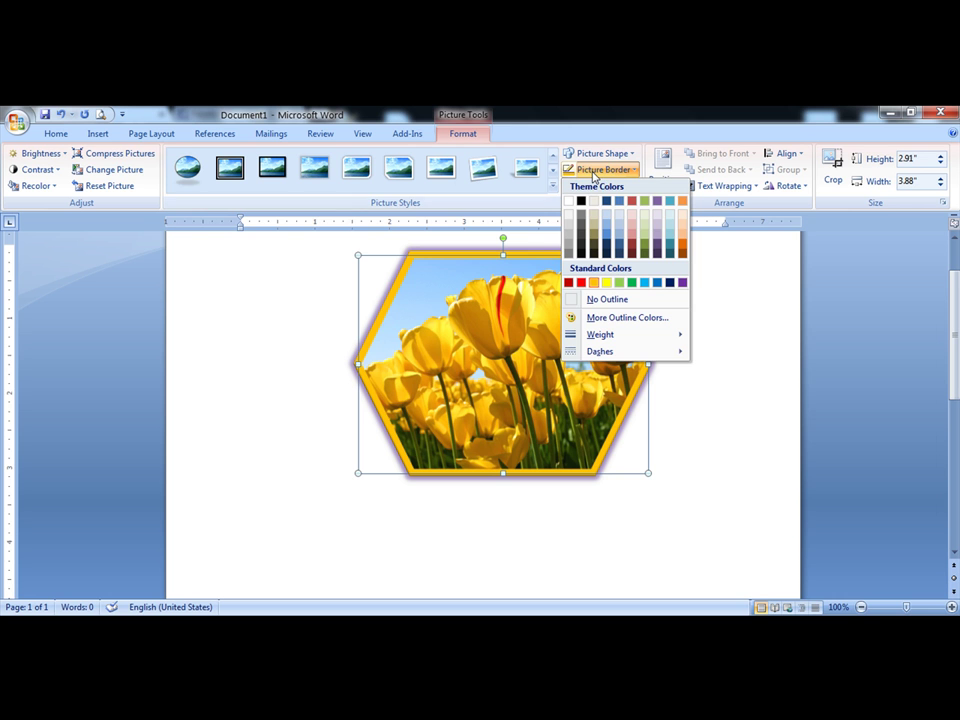
# Soften the photo's edges by 2.5 points.
pyautogui.click(785, 288)
pyautogui.click(618, 186)
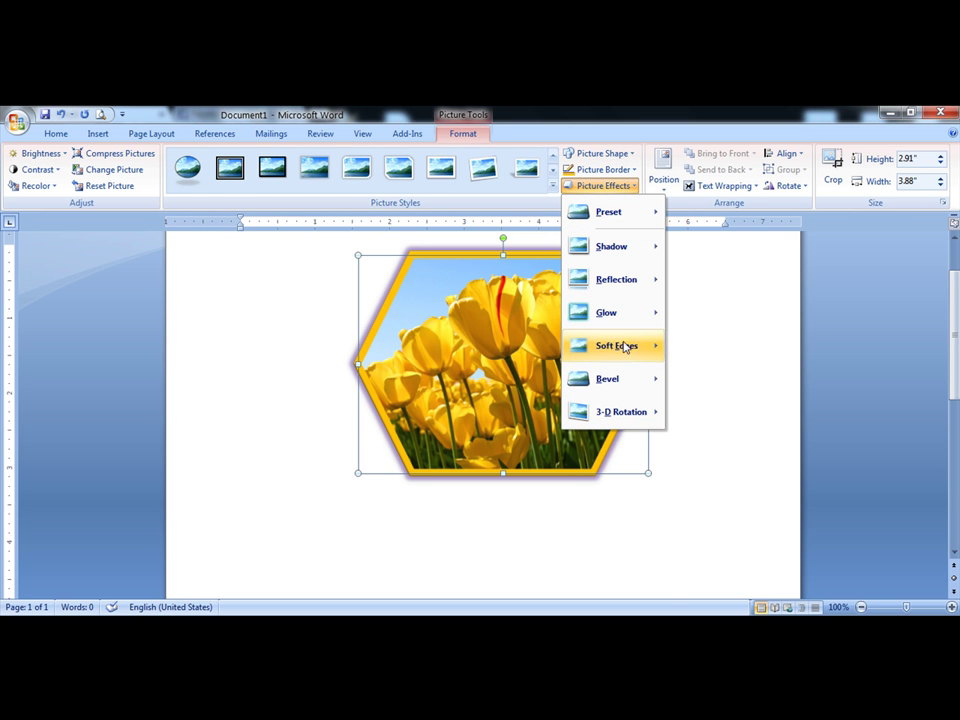
pyautogui.moveTo(615, 345)
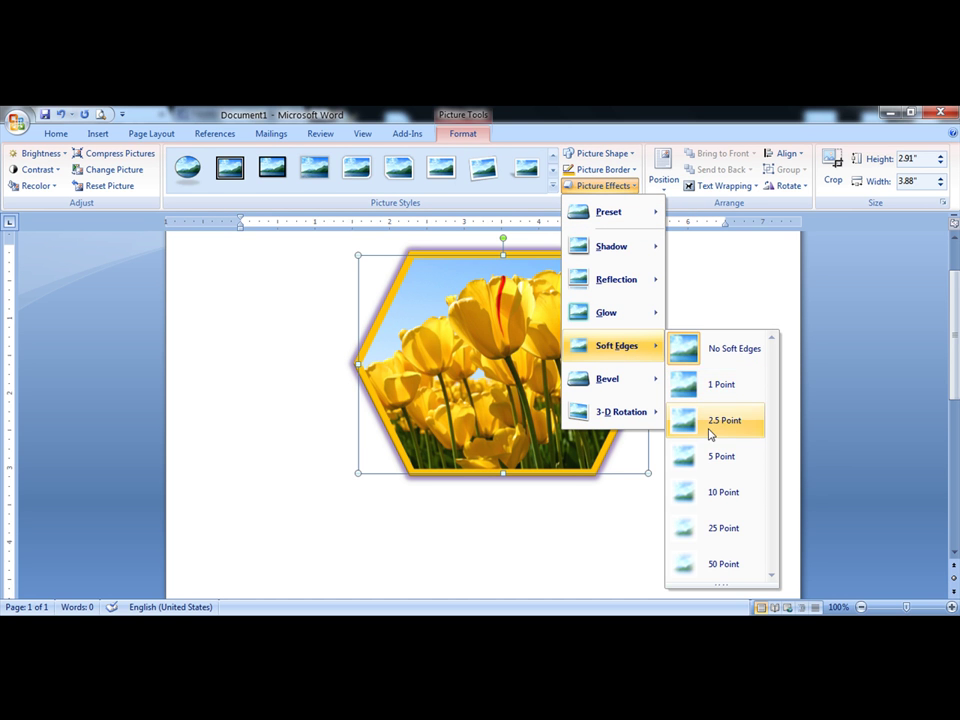
pyautogui.click(709, 434)
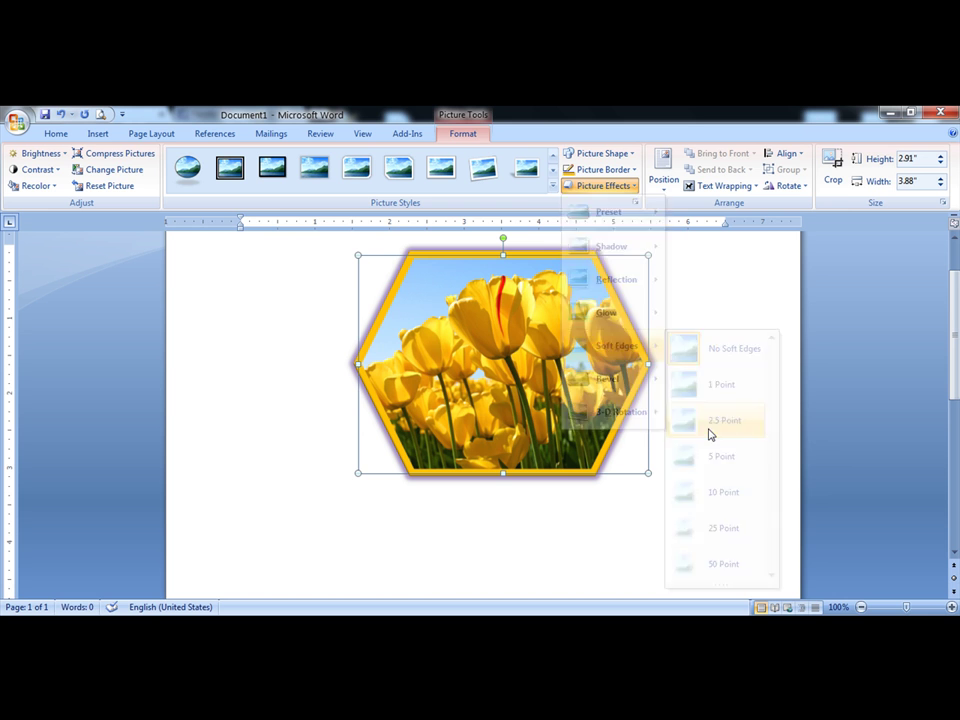
pyautogui.click(608, 188)
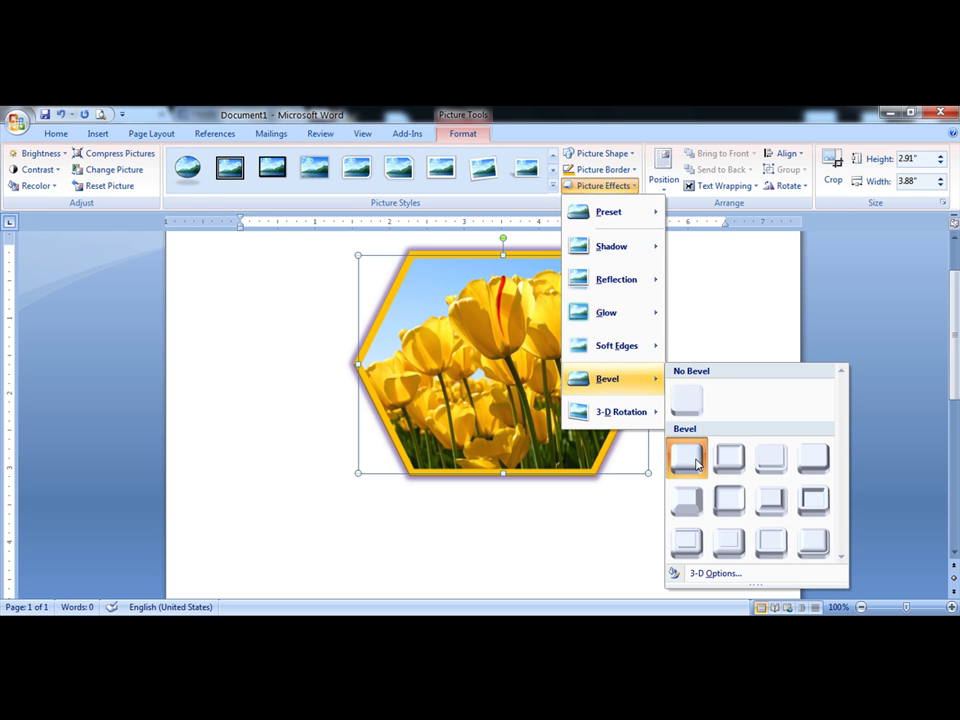
pyautogui.moveTo(620, 412)
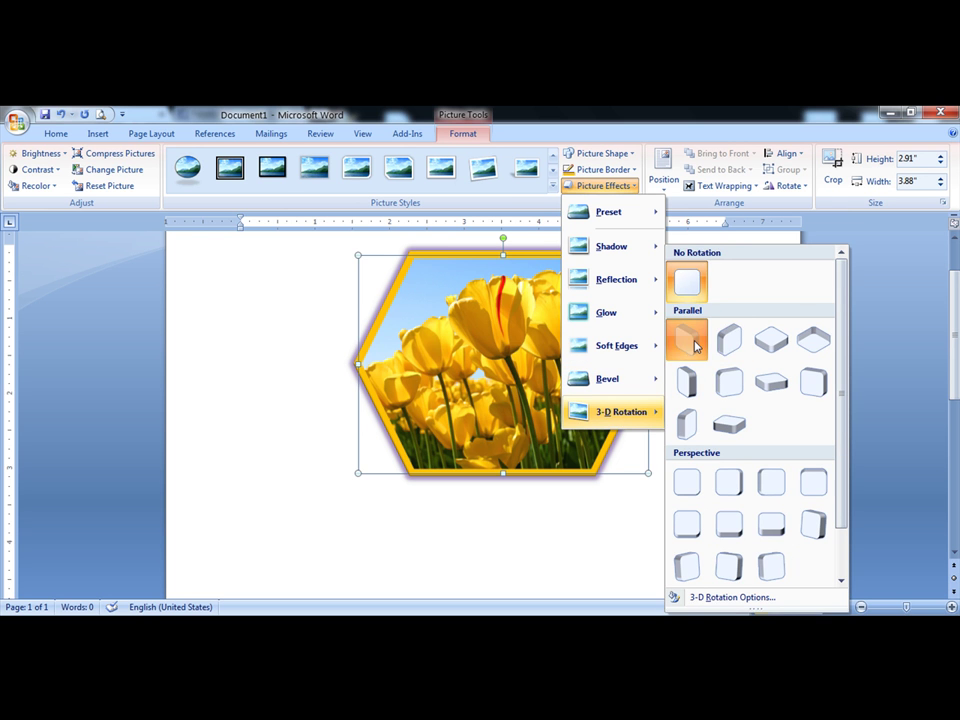
pyautogui.click(690, 341)
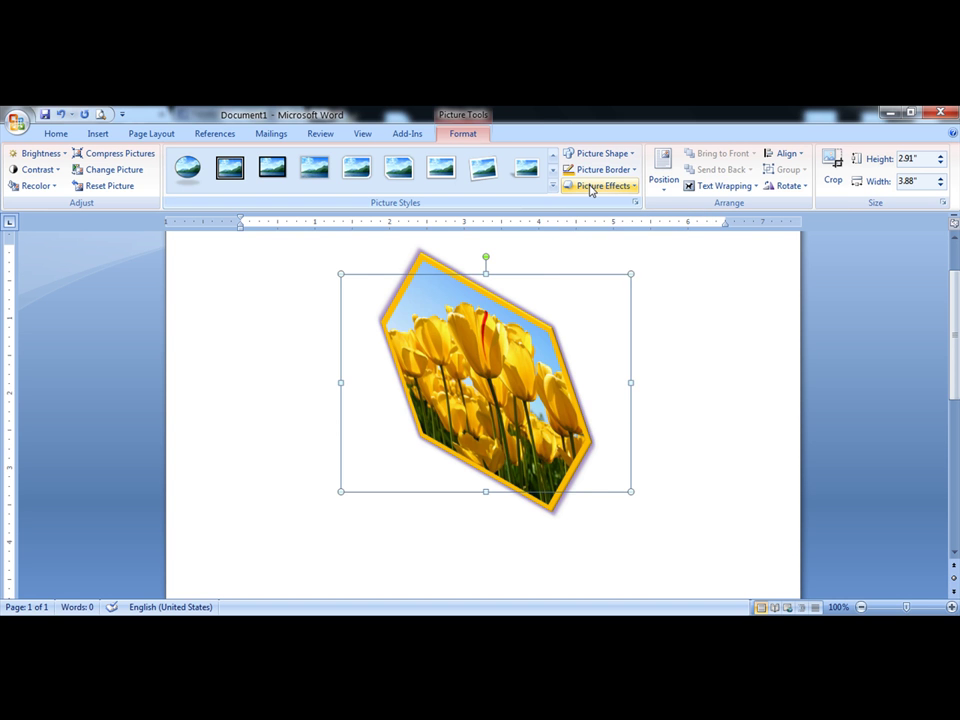
pyautogui.hotkey('ctrl', 'z')
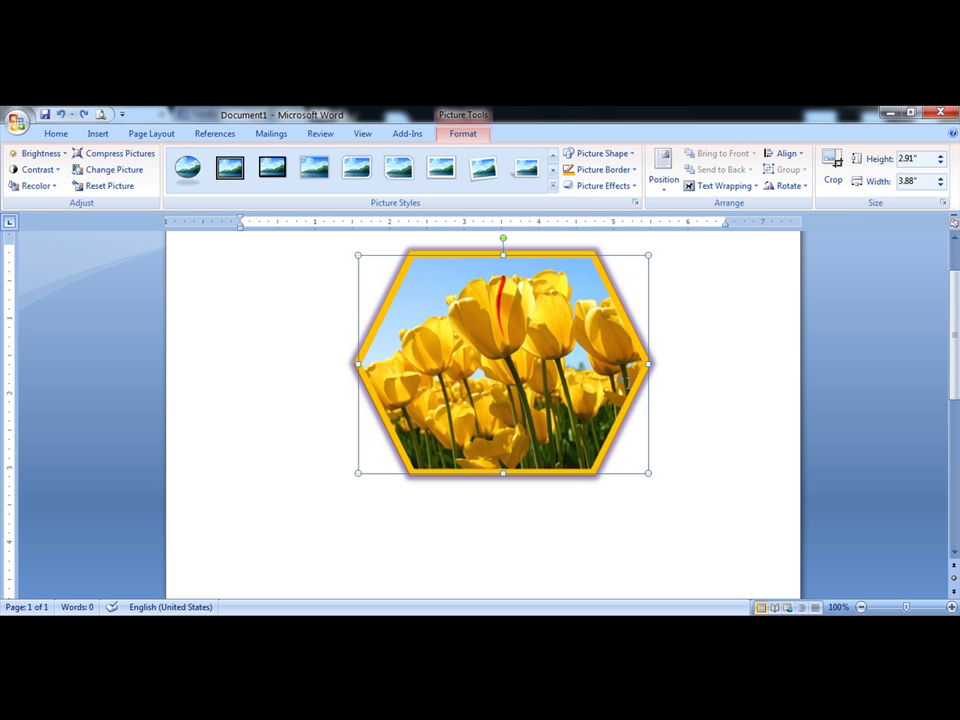
pyautogui.click(664, 476)
pyautogui.scroll(2, 493, 420)
# Position the hexagon photo at bottom centre with square text wrapping.
pyautogui.click(508, 405)
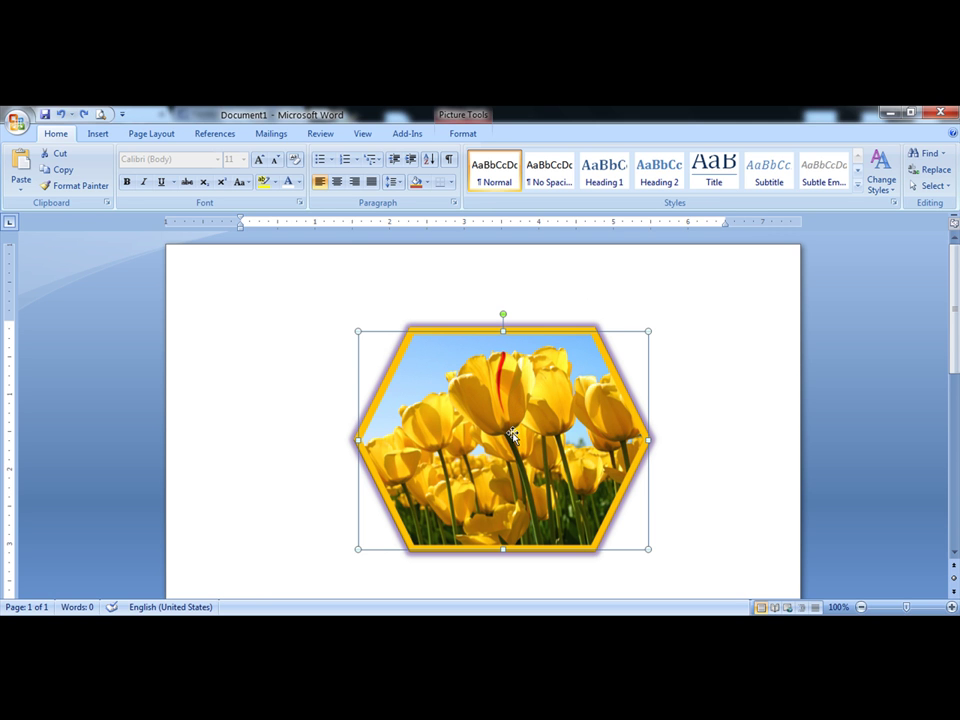
pyautogui.click(643, 415)
pyautogui.doubleClick(500, 440)
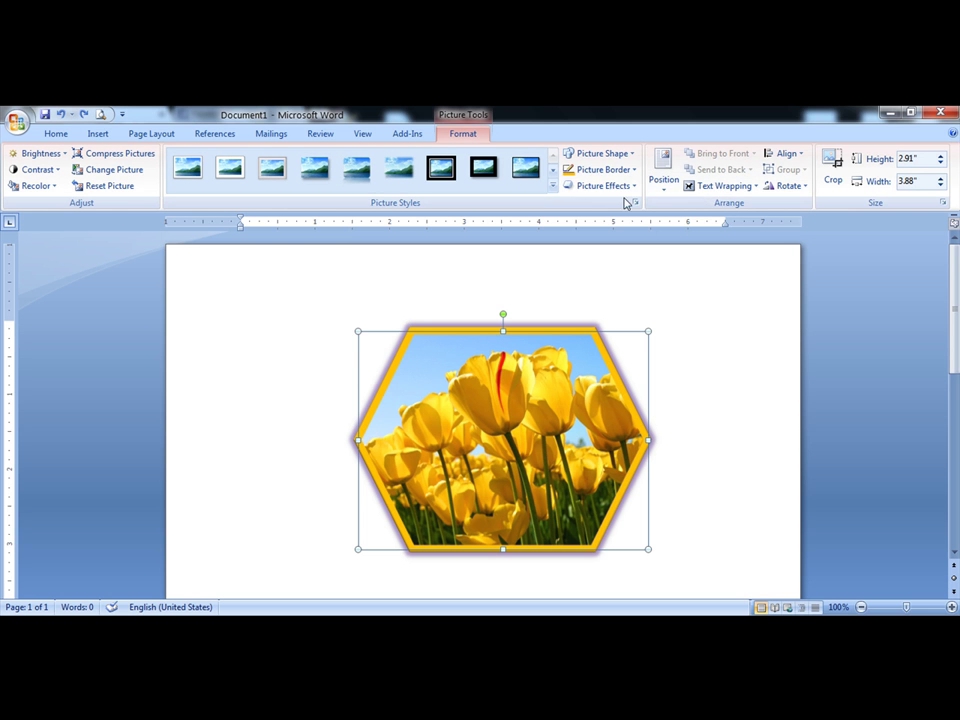
pyautogui.click(663, 185)
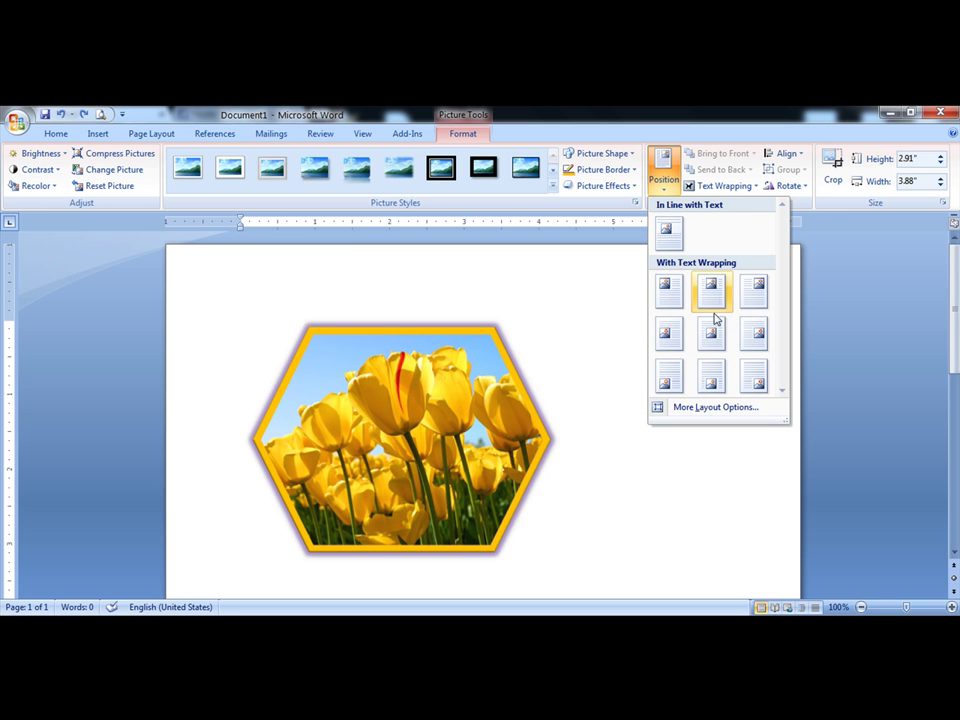
pyautogui.click(711, 380)
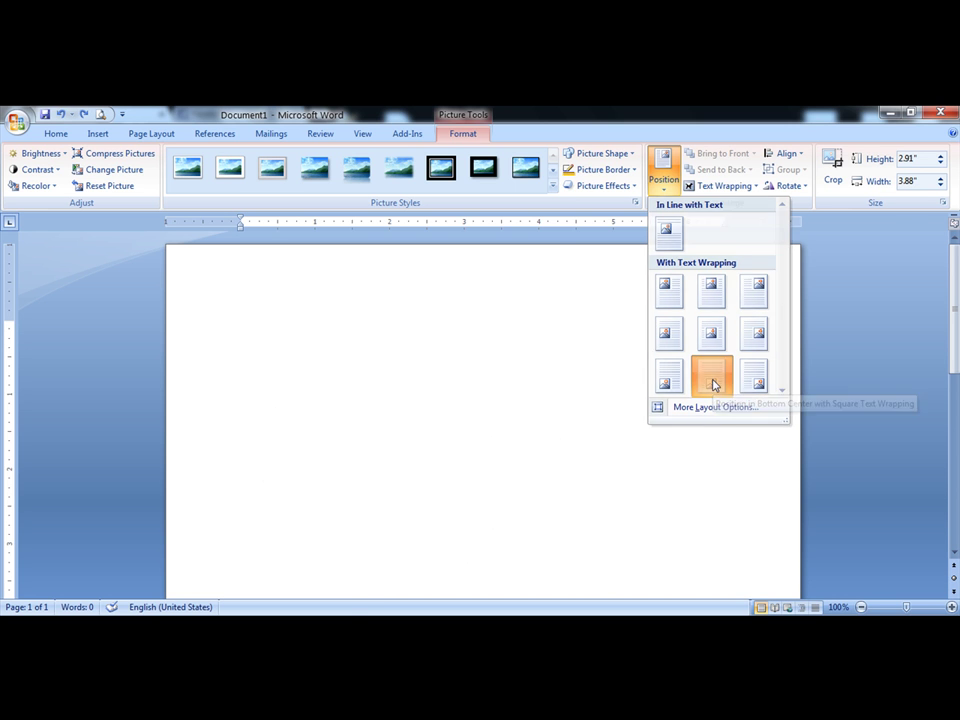
pyautogui.scroll(-5, 686, 391)
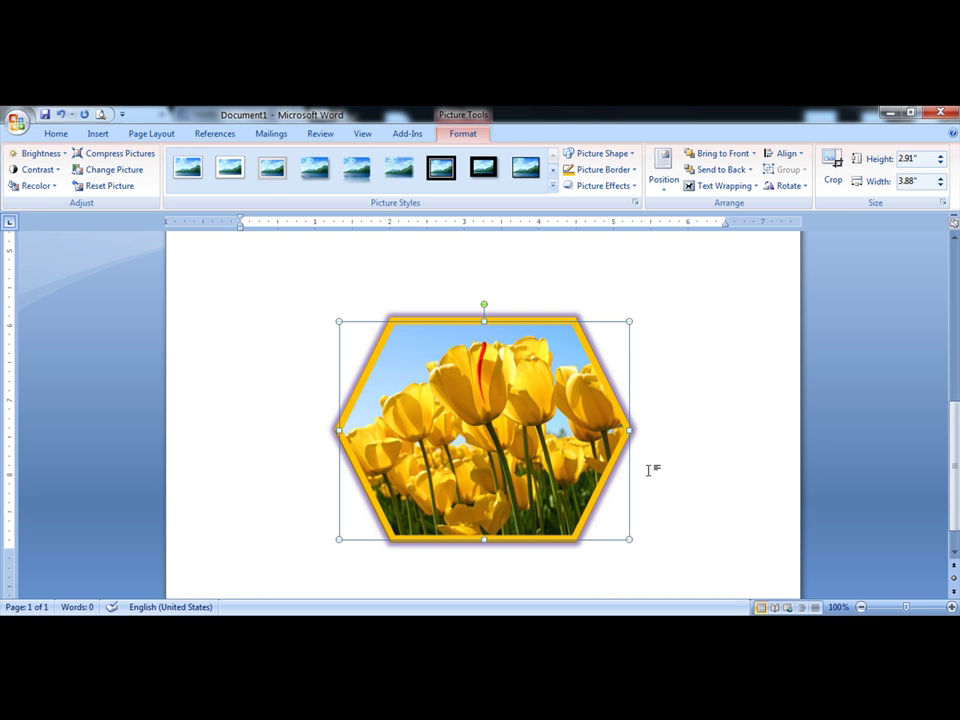
pyautogui.click(663, 168)
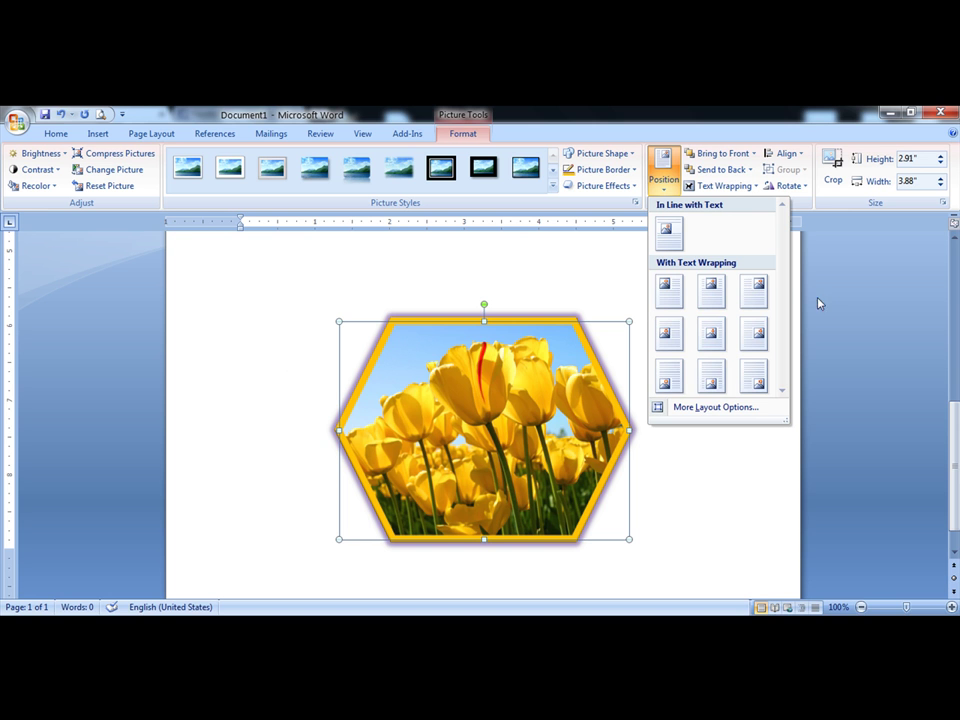
pyautogui.click(845, 340)
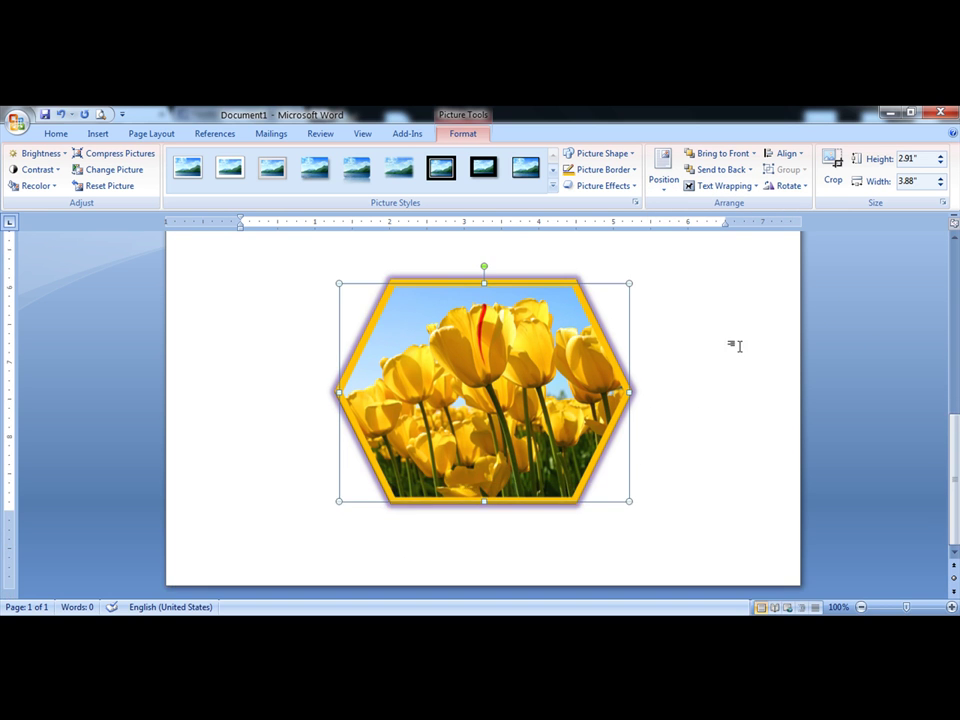
# Crop the tulip photo to 2.75 by 1.98 inches with a simple white-framed rectangle style.
pyautogui.click(833, 189)
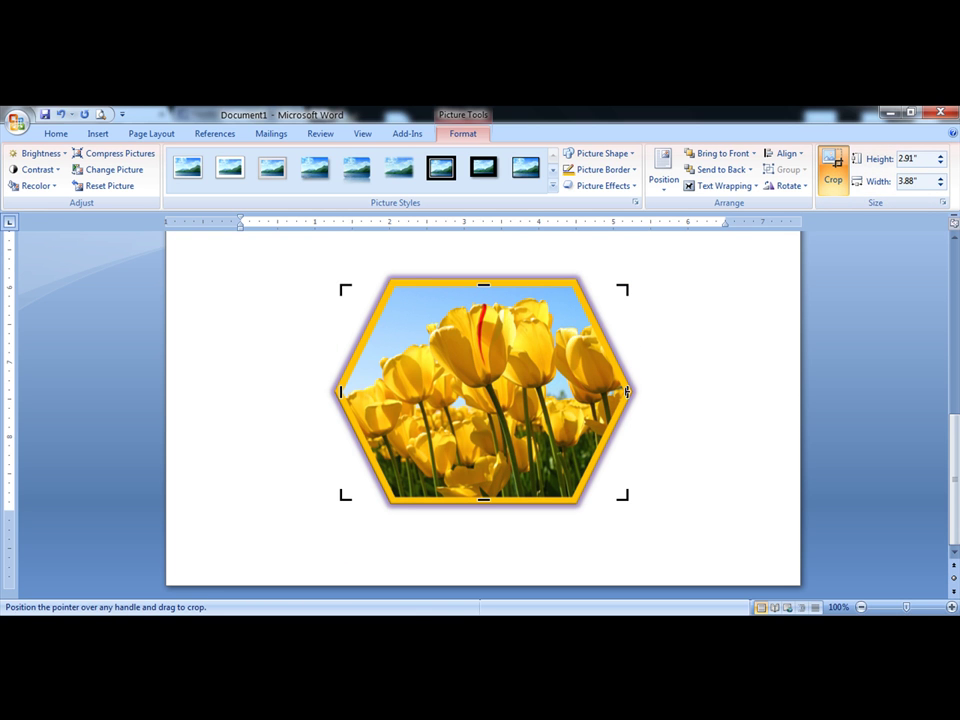
pyautogui.moveTo(628, 391); pyautogui.dragTo(572, 382)
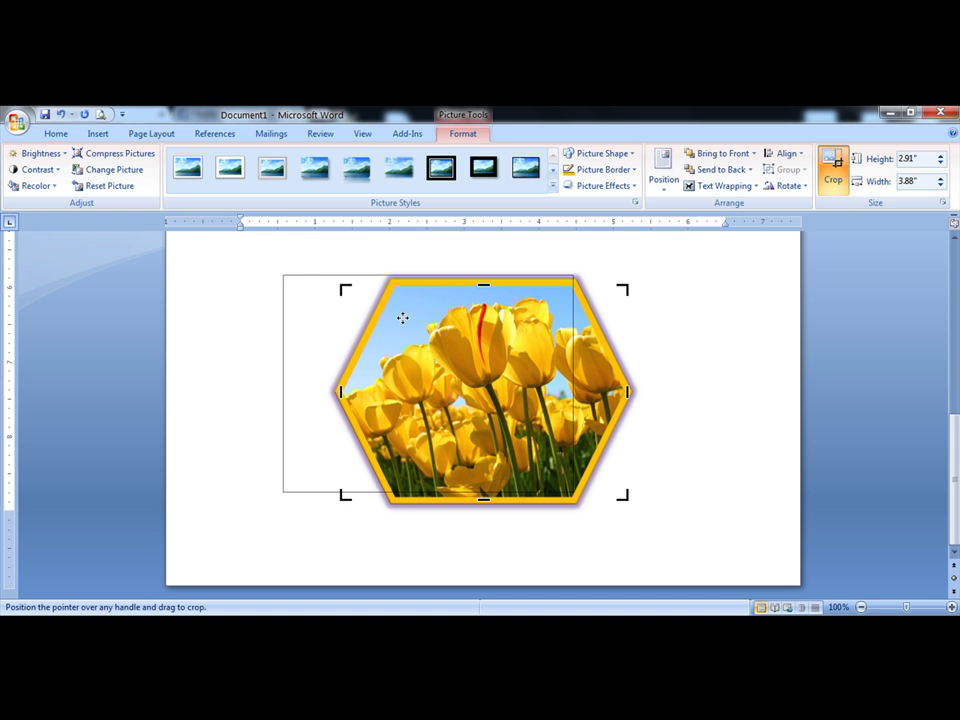
pyautogui.moveTo(402, 317); pyautogui.dragTo(434, 355)
pyautogui.moveTo(290, 281); pyautogui.dragTo(383, 300)
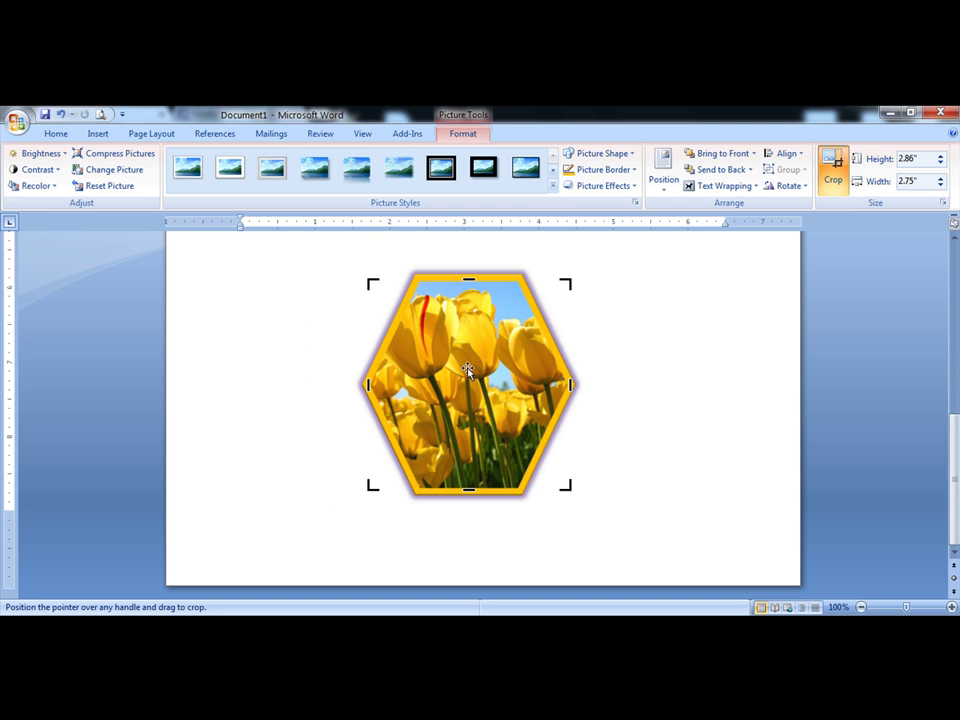
pyautogui.click(188, 167)
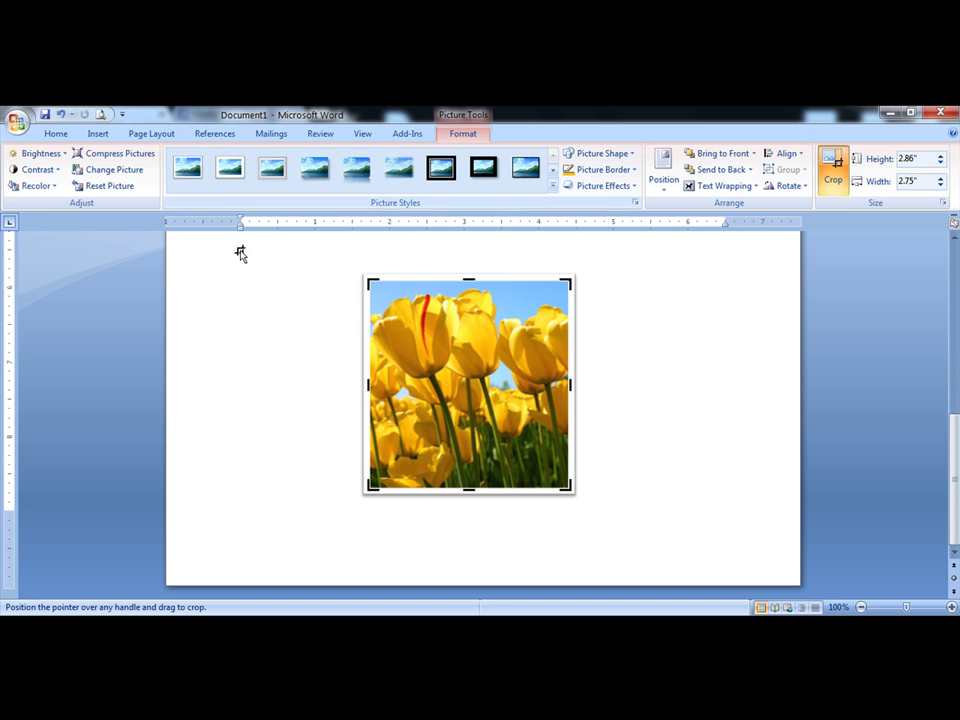
pyautogui.moveTo(467, 277); pyautogui.dragTo(477, 347)
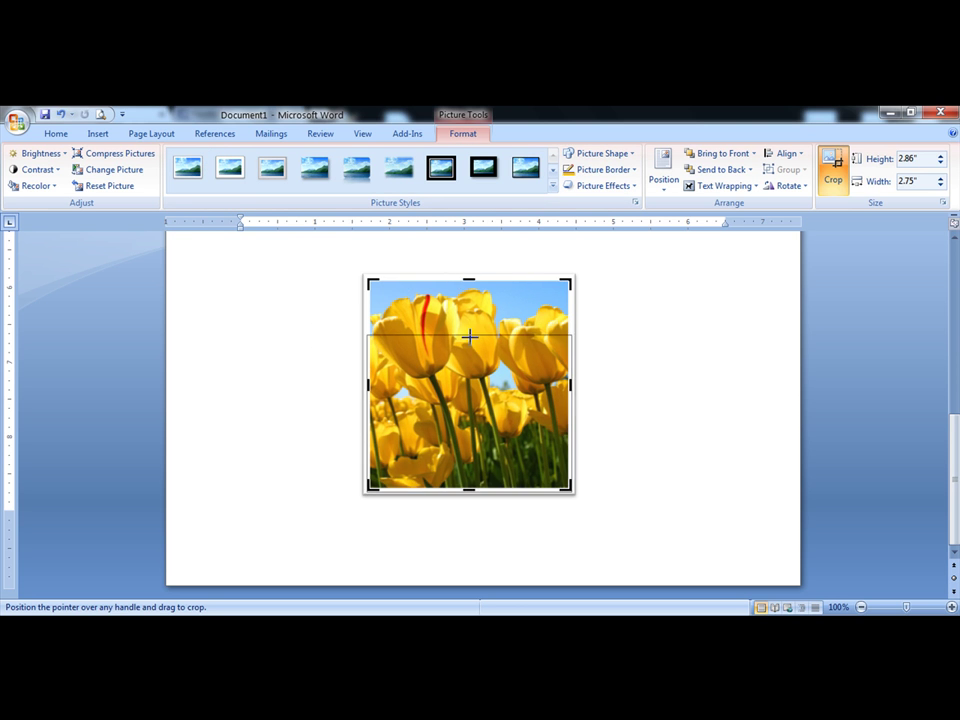
pyautogui.click(700, 366)
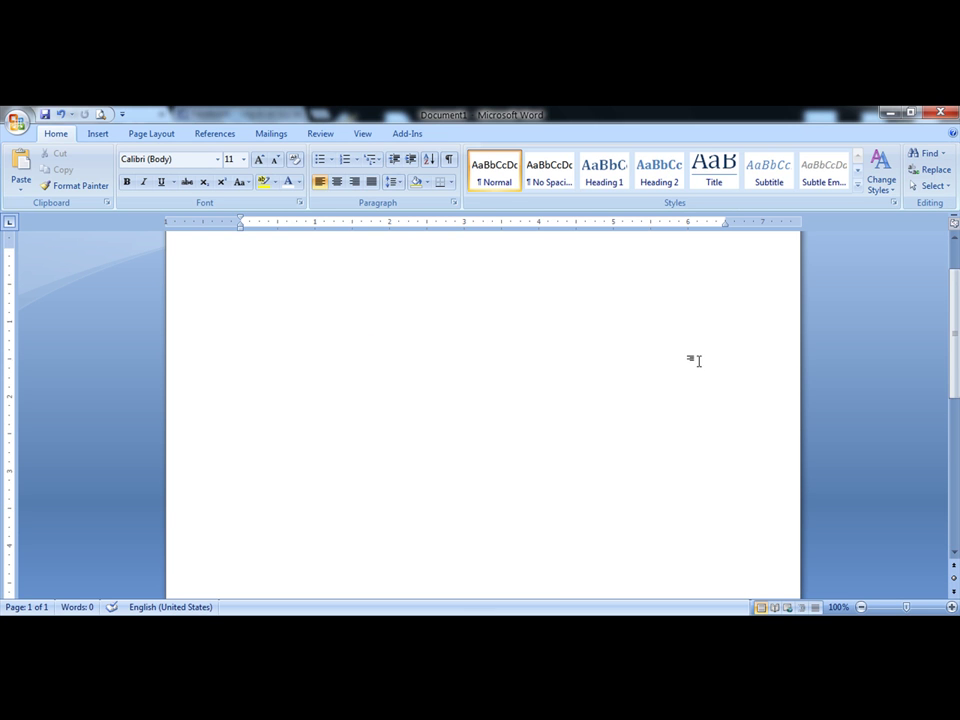